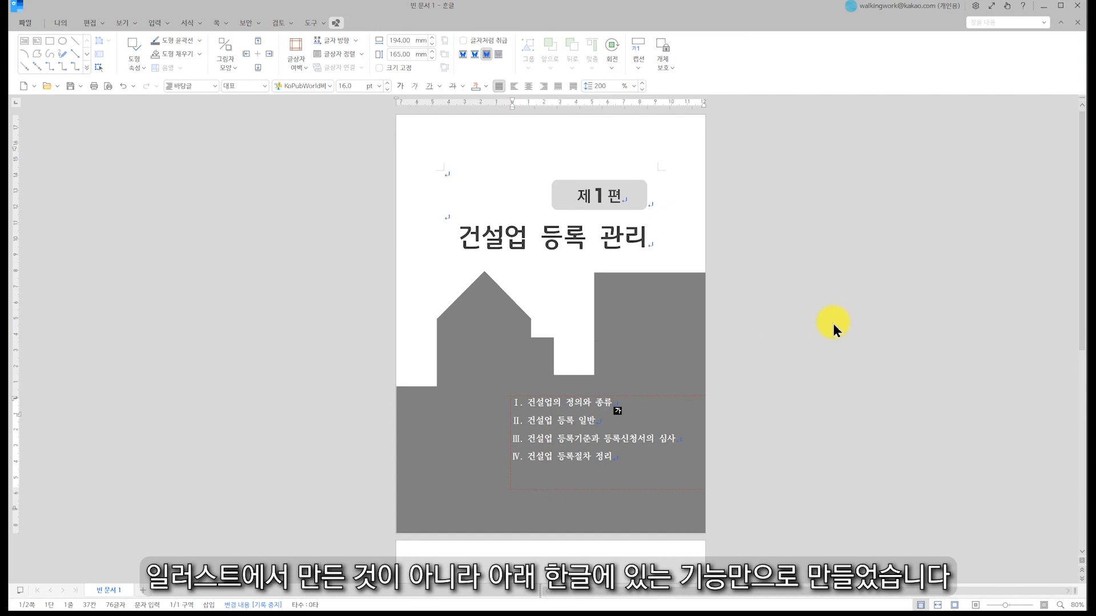
Show the cover page and the blank second page side by side at 100% zoom.
click(642, 557)
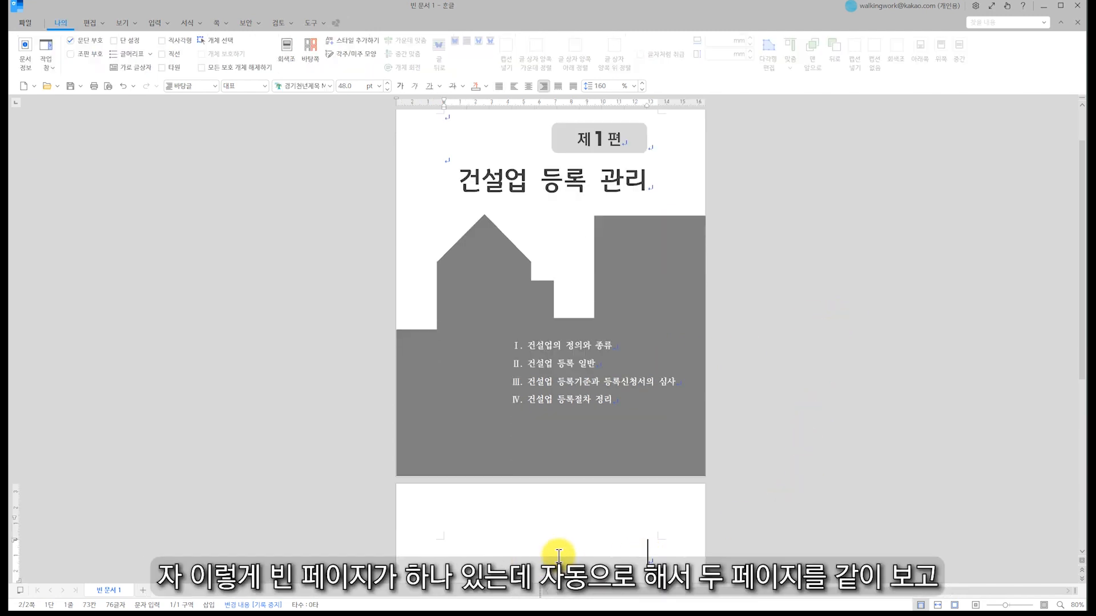
click(1065, 603)
click(634, 225)
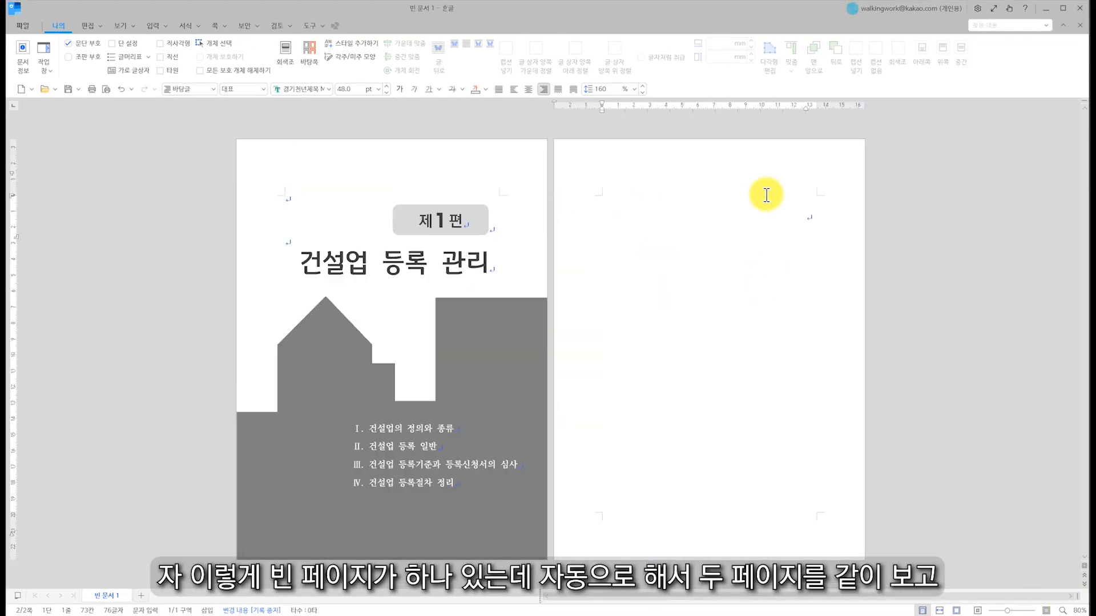
scroll(746, 289, up, 2)
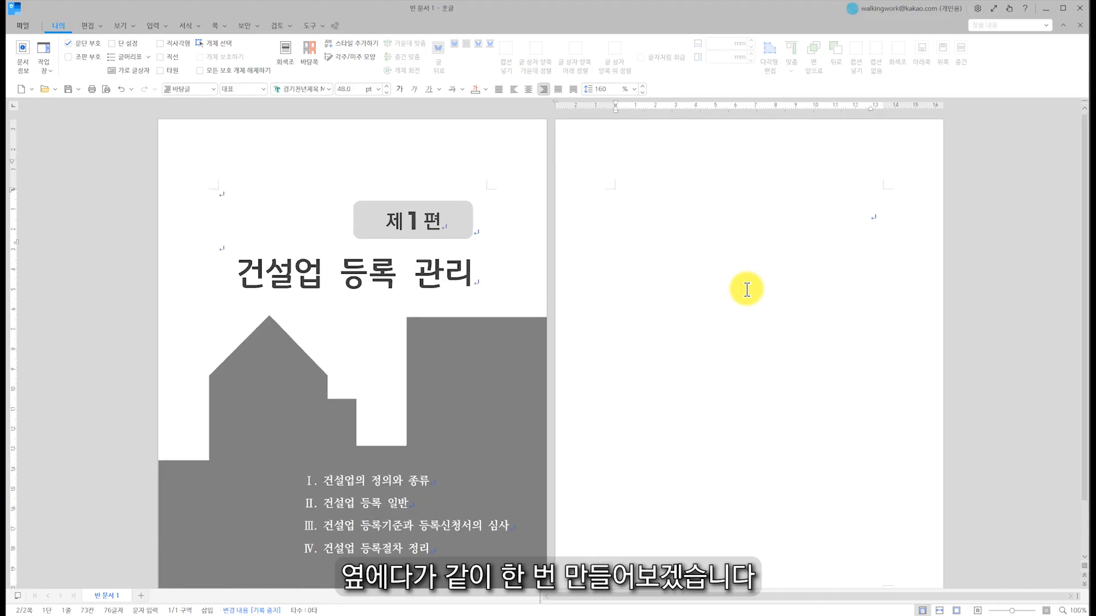
Reset the blank second page's text to the 바탕글 style, leaving an empty line above the working line.
click(220, 189)
click(638, 193)
key(ctrl+1)
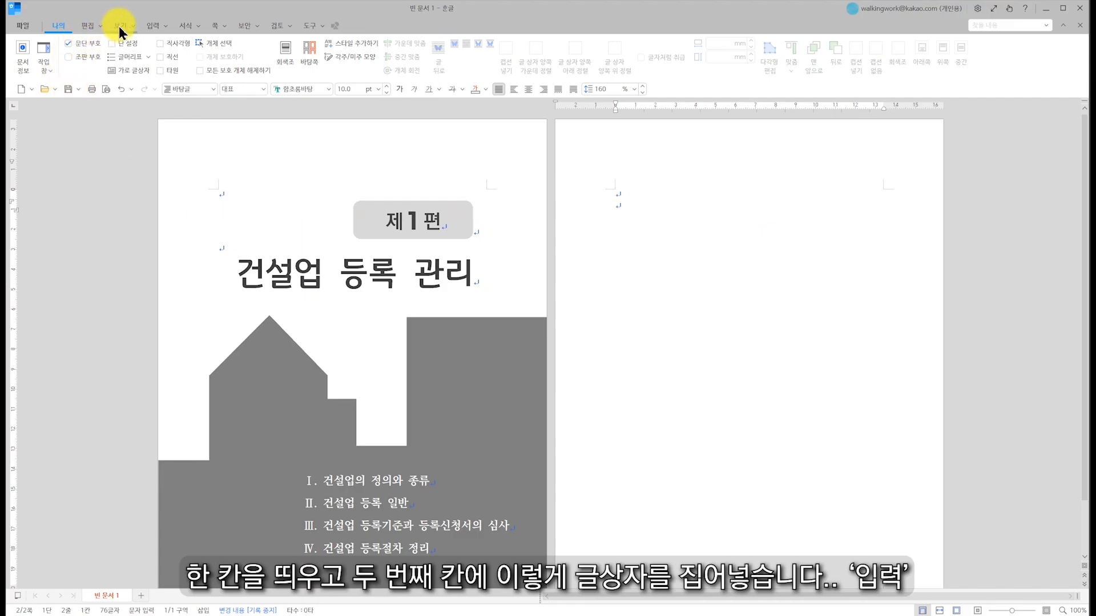
Draw a text box about 63 × 24 mm near the start of the second page, containing the centered text "제 1 편".
click(152, 25)
click(23, 45)
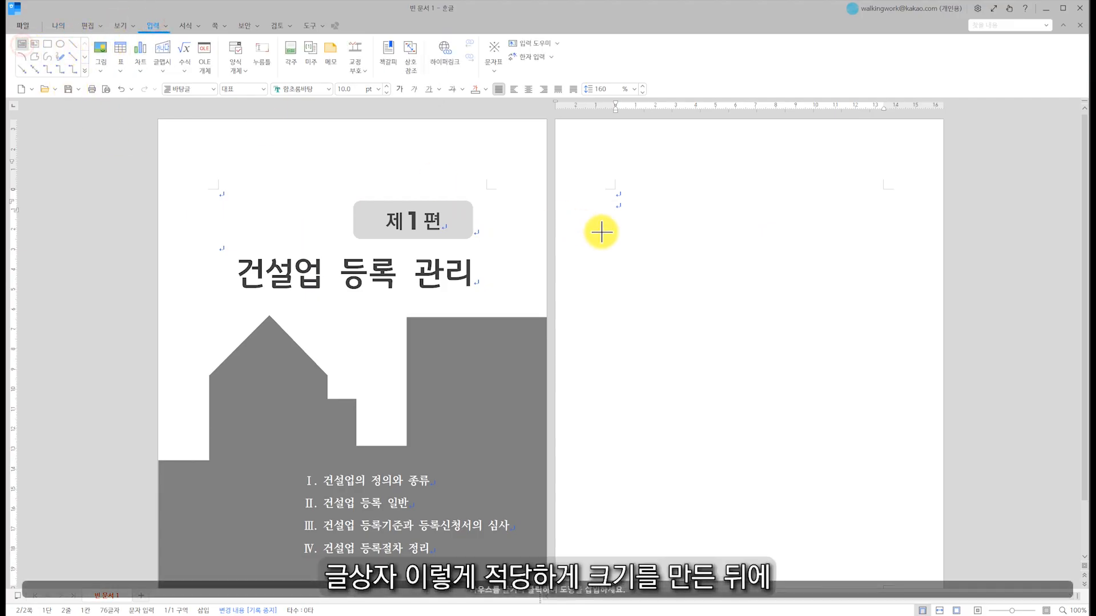
drag(668, 207, 793, 256)
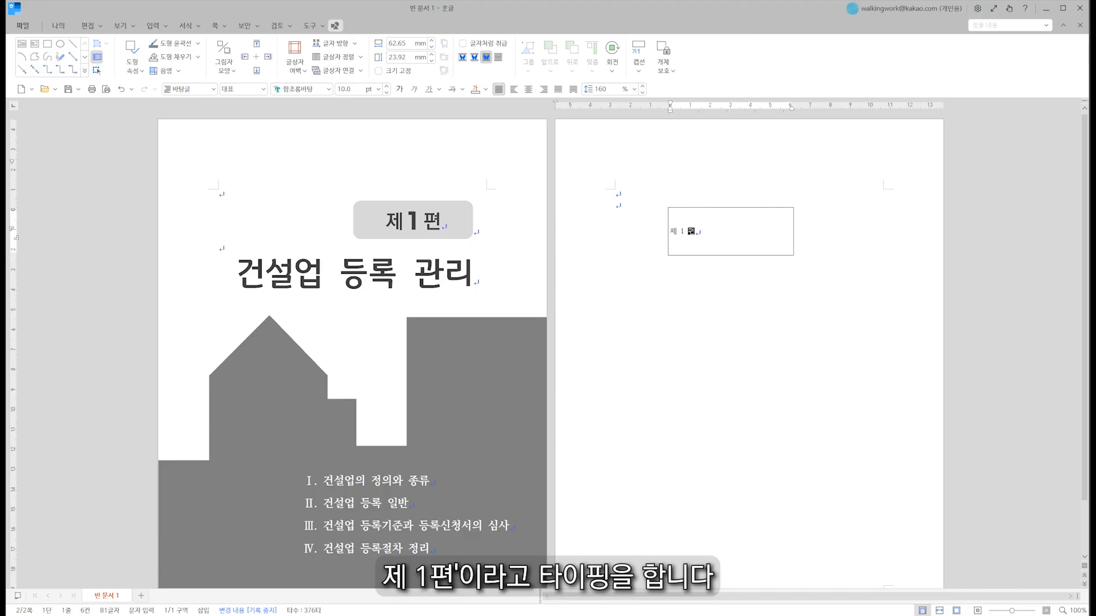
click(528, 89)
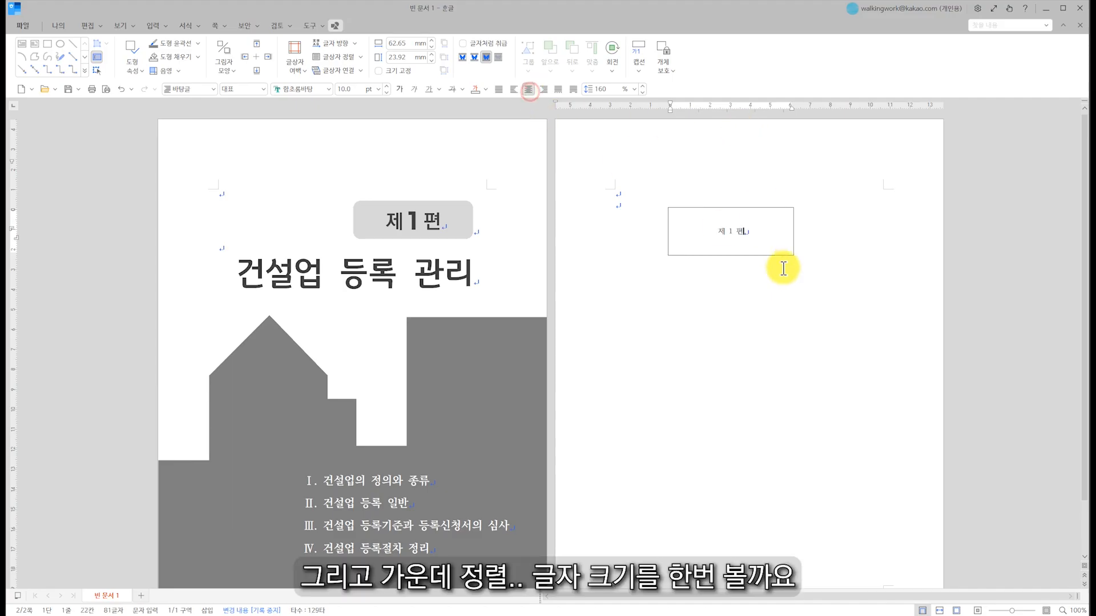
Set the text "제 1 편" in the new text box to 28 pt in the KoPubWorld돋움체 Bold font.
click(740, 236)
click(416, 222)
triple_click(735, 230)
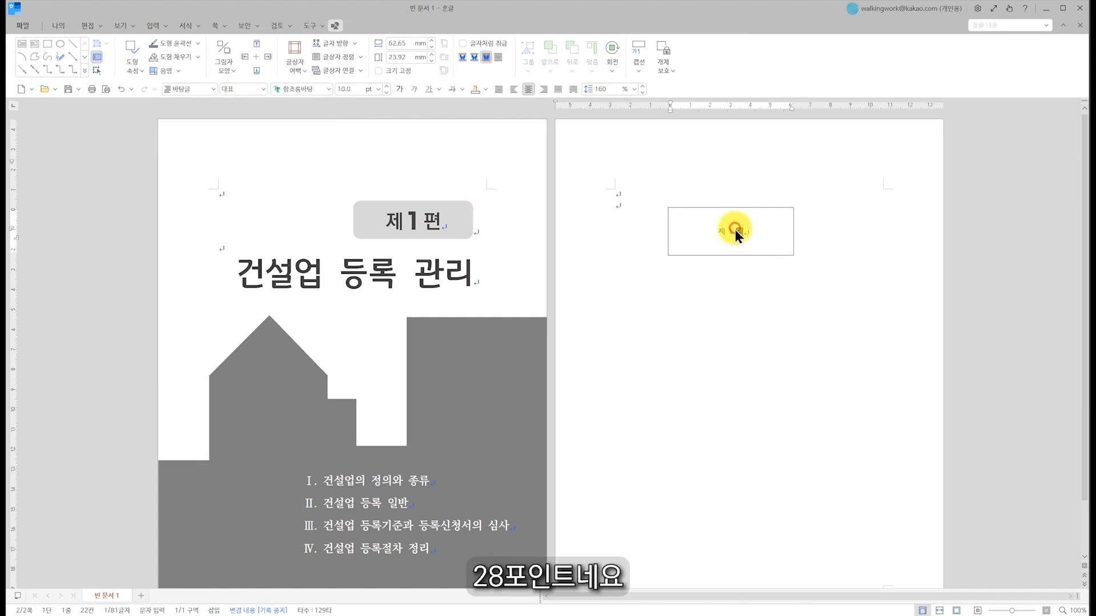
click(377, 89)
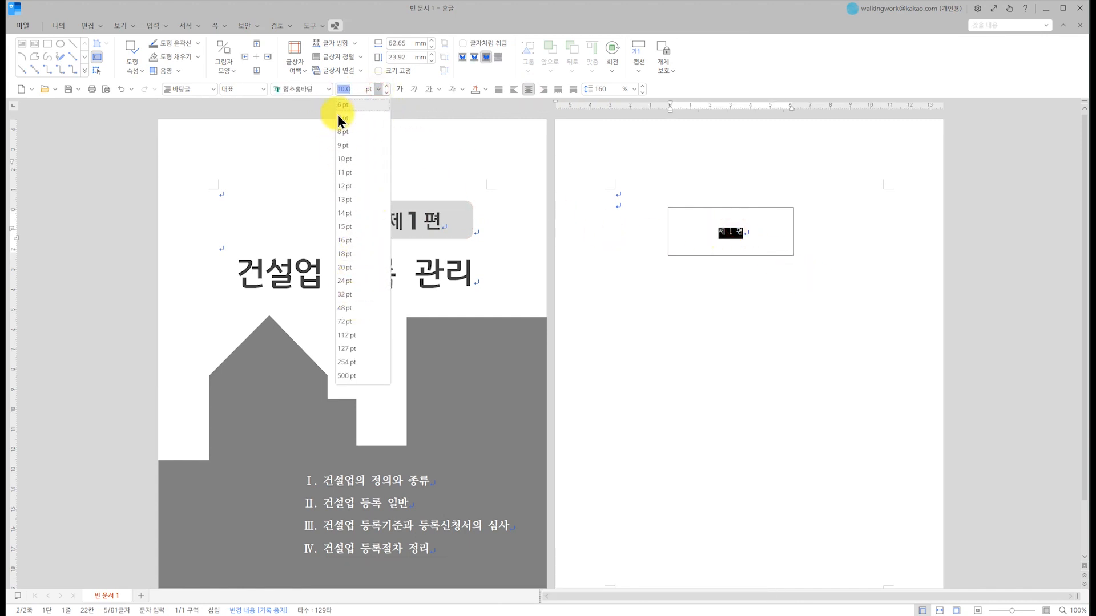
key(Return)
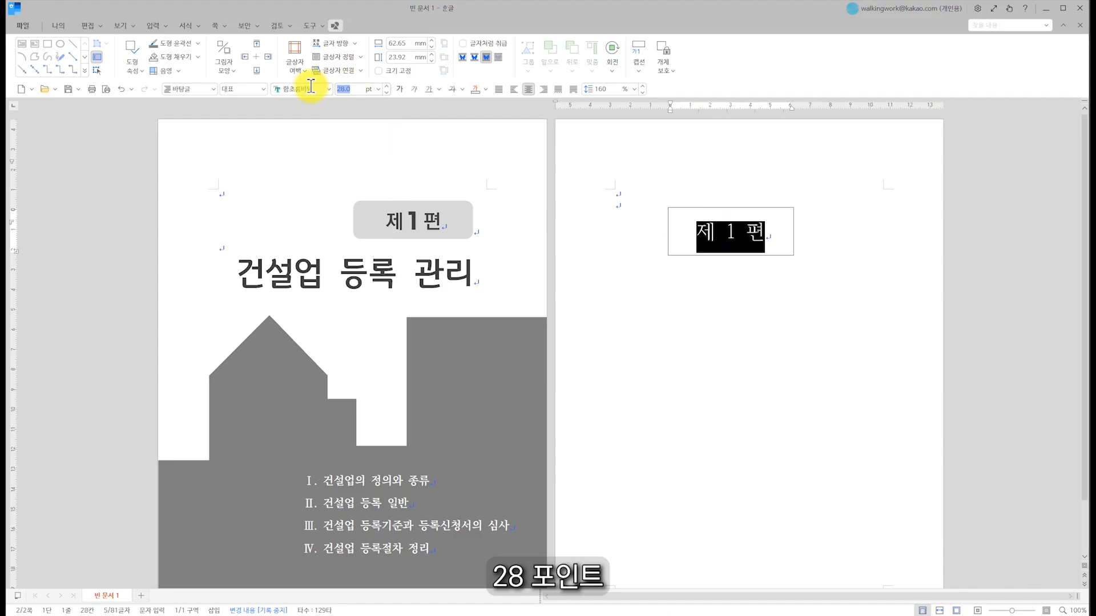
click(330, 89)
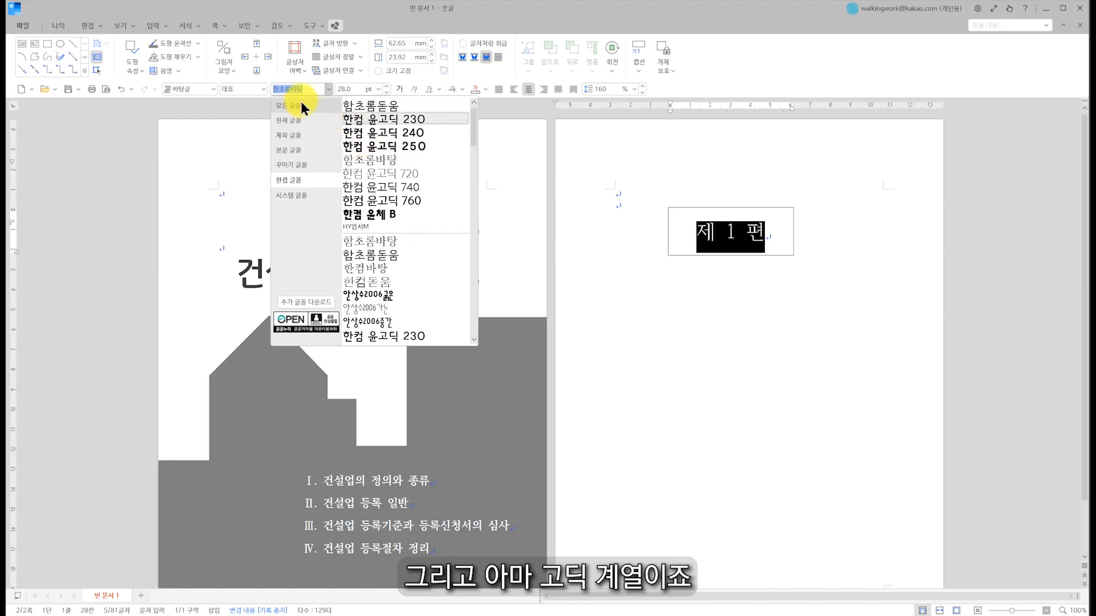
click(450, 107)
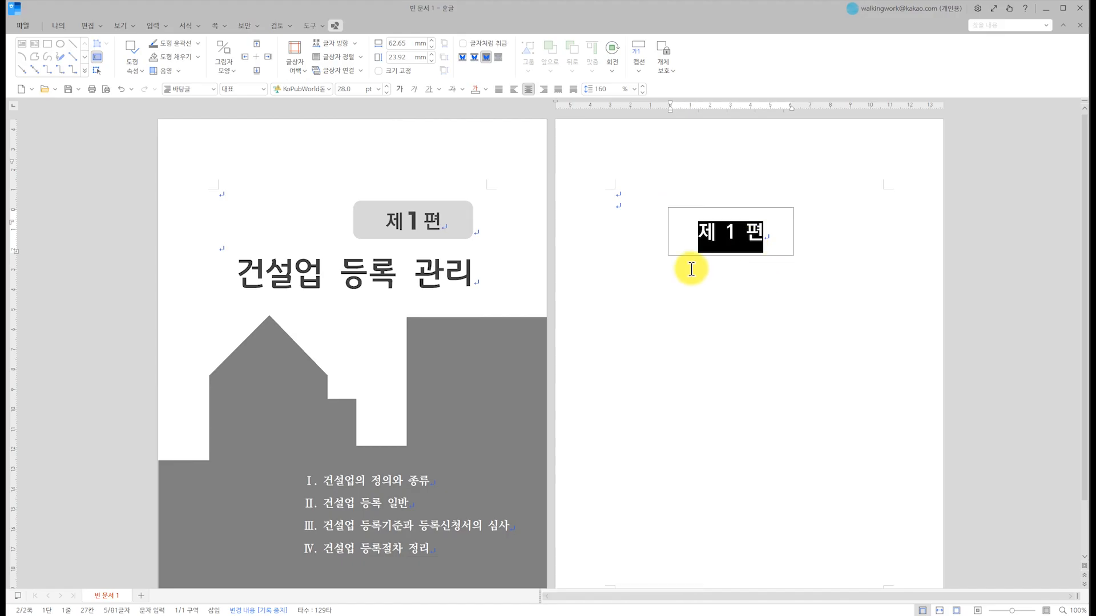
Format only the digit "1" in the new text box as 32 pt G마켓 산스 TTF Bold.
click(724, 251)
double_click(725, 231)
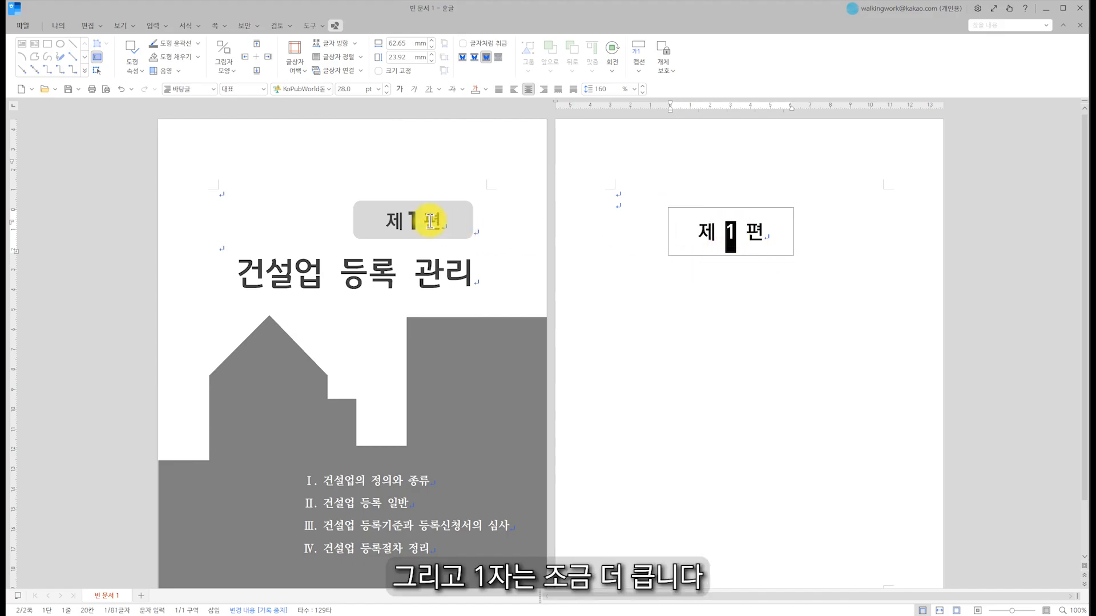
click(430, 221)
double_click(737, 232)
click(377, 89)
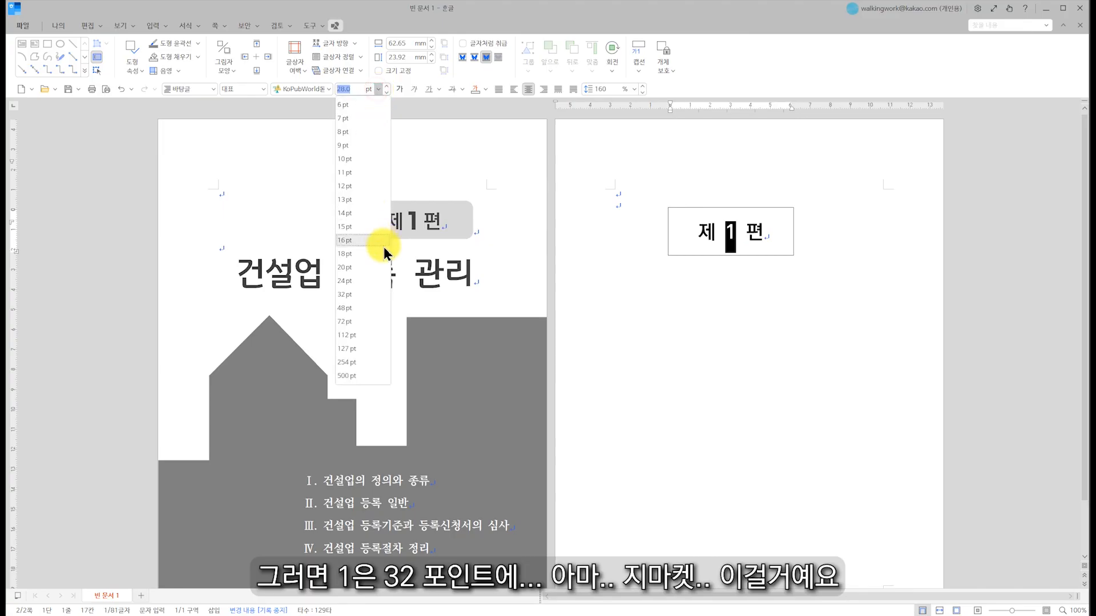
click(365, 294)
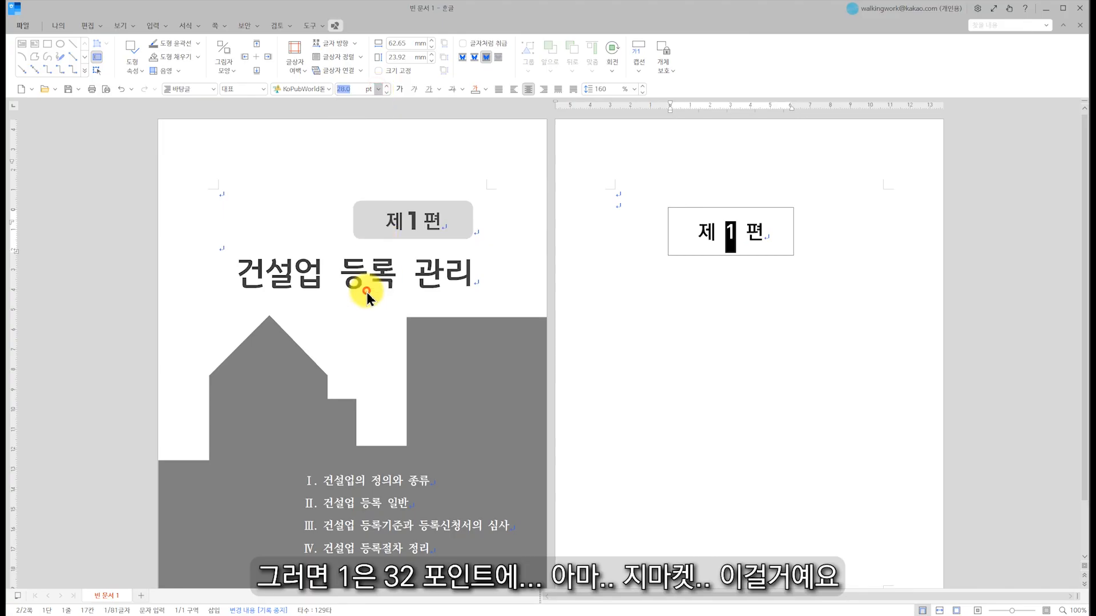
click(327, 91)
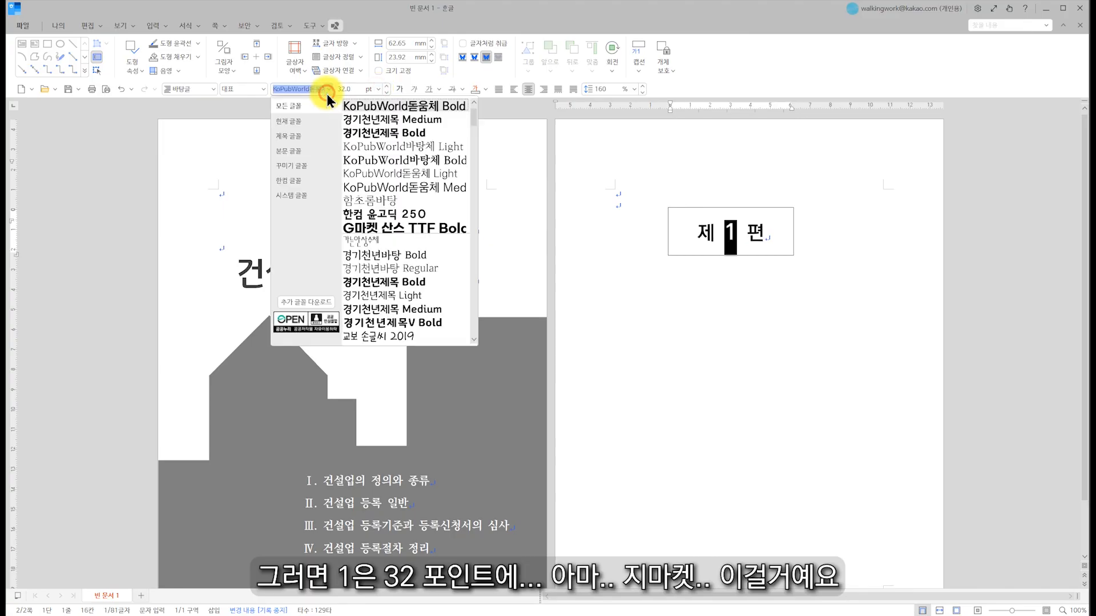
click(392, 228)
Shrink the new text box to about 54 × 13 mm and set its upper and lower inner margins to 4 mm.
click(801, 313)
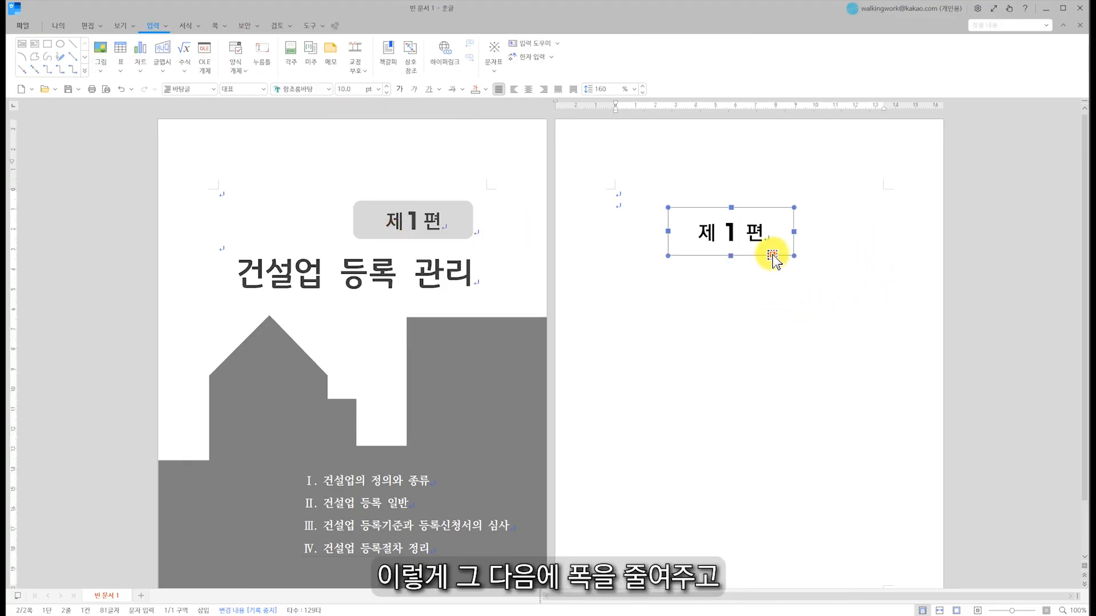
drag(730, 255, 738, 234)
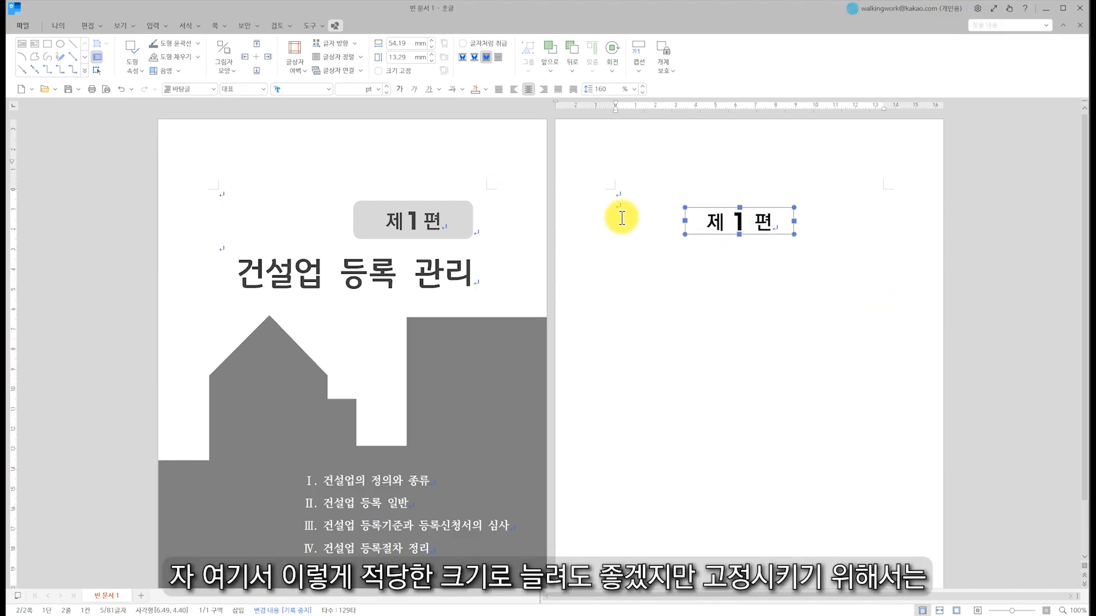
key(p)
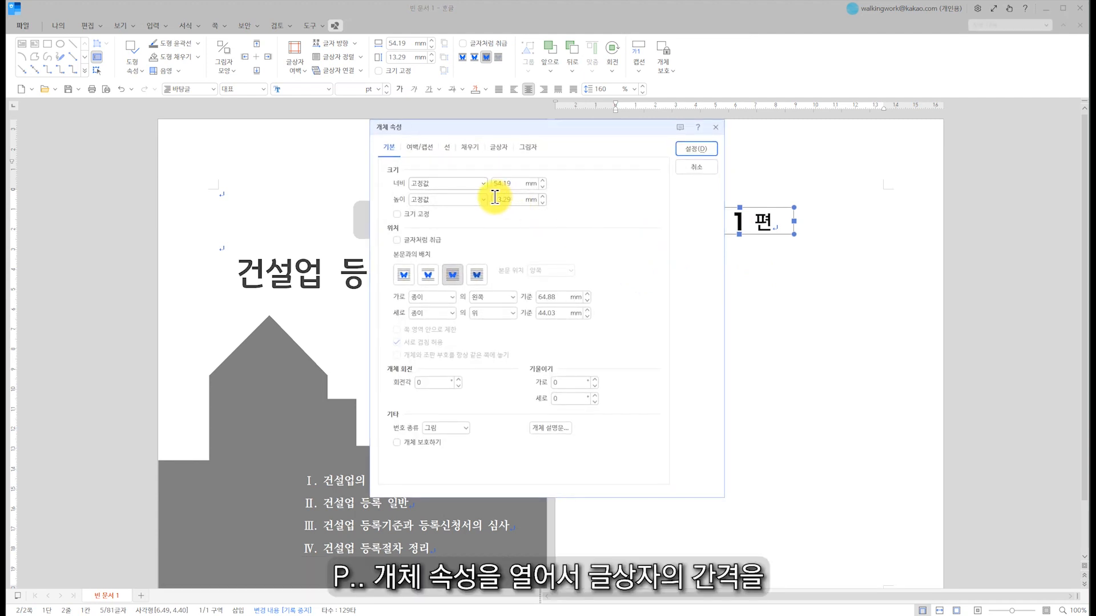
click(498, 147)
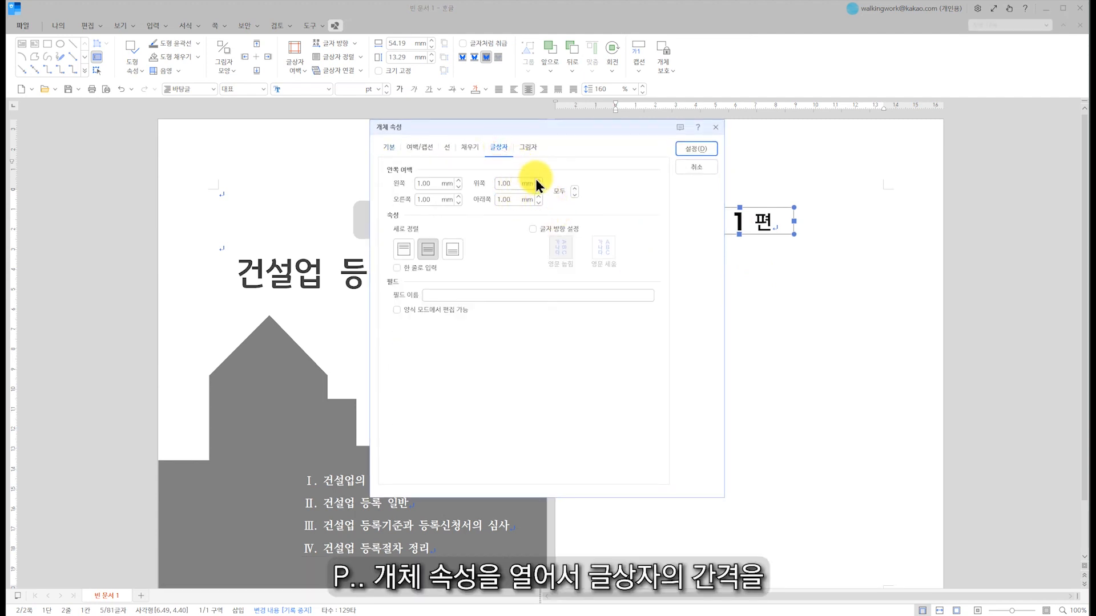
click(536, 180)
click(537, 179)
click(538, 196)
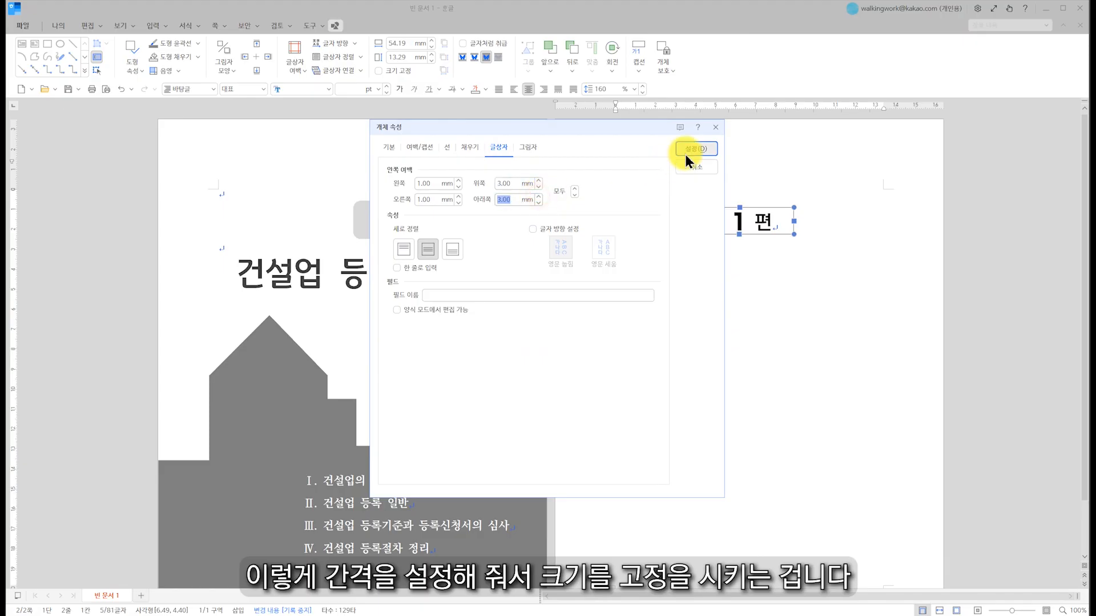
click(540, 197)
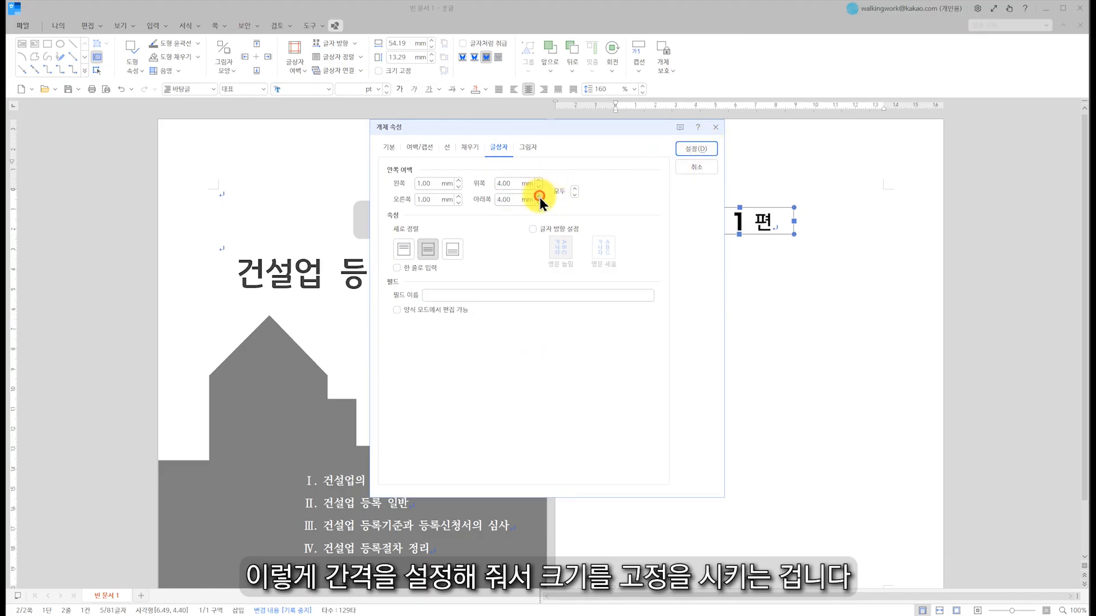
click(683, 149)
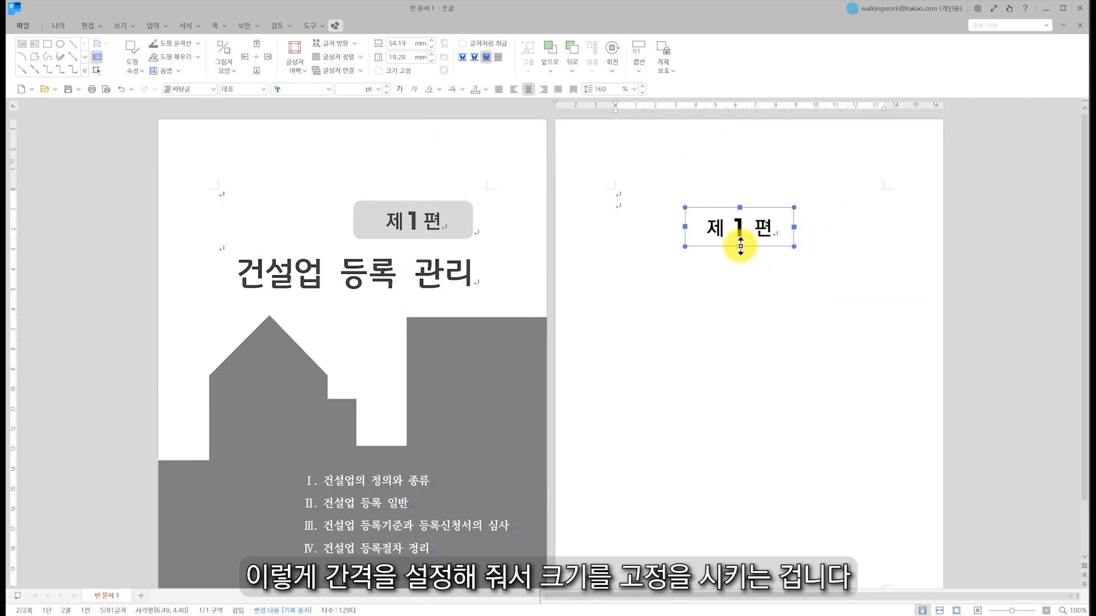
mouse_move(739, 245)
mouse_down()
mouse_move(740, 286)
mouse_move(741, 231)
mouse_up()
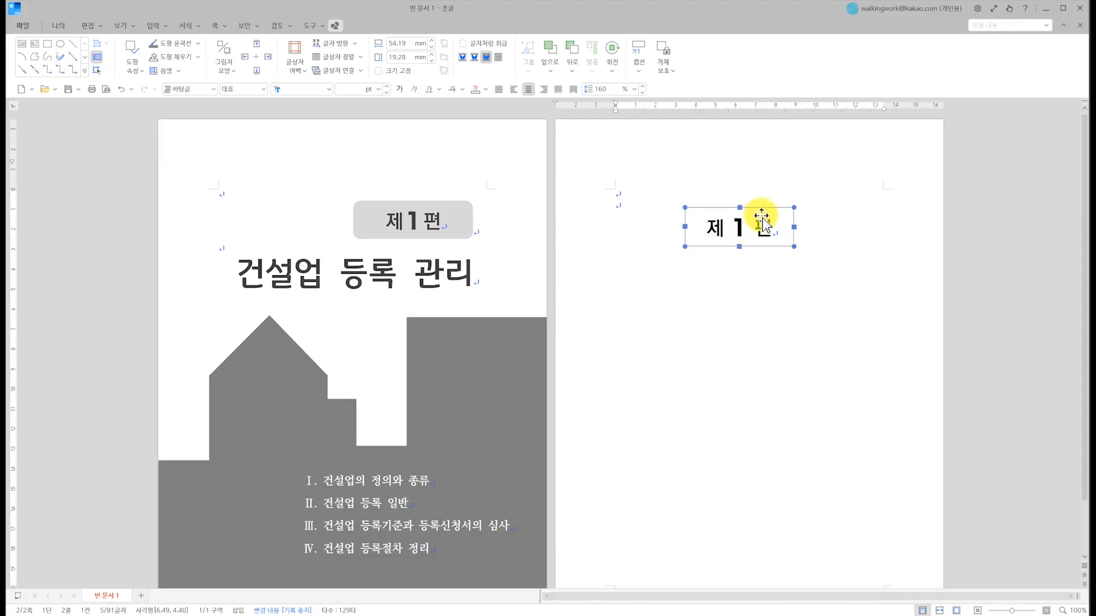
Give the new text box rounded corners (둥근 모양) and remove its outline.
key(p)
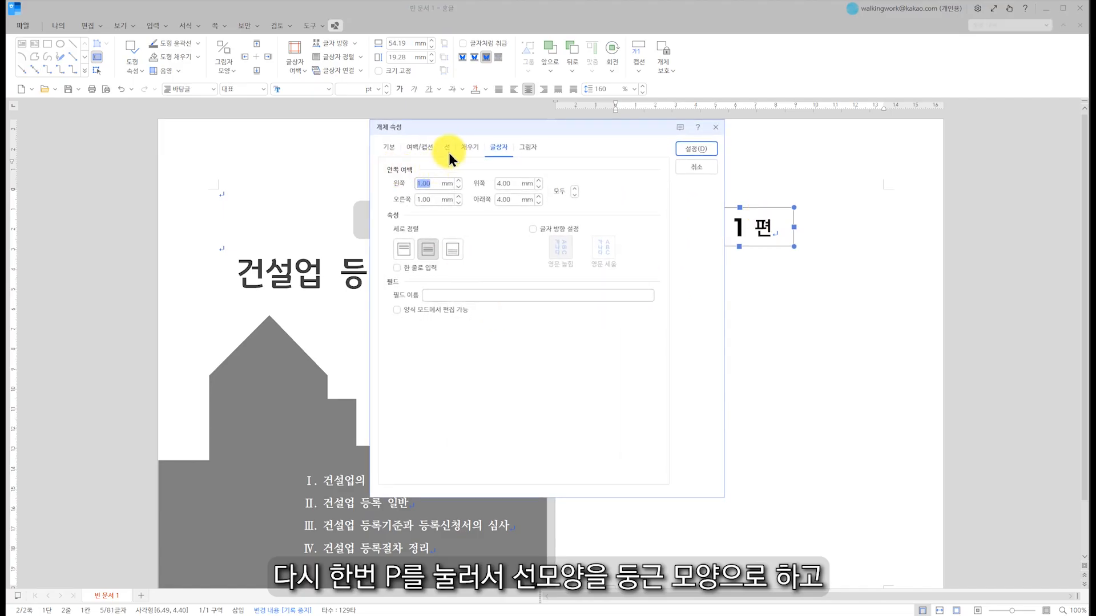
click(449, 151)
click(455, 288)
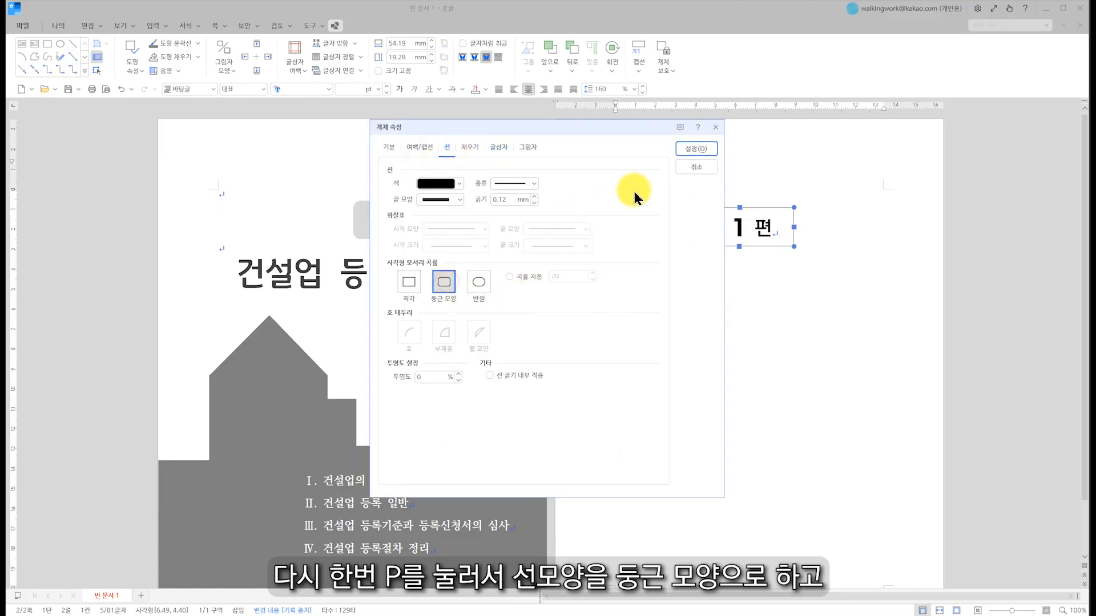
click(695, 150)
click(200, 45)
click(194, 57)
Fill the new text box with the light gray used for the sample label on the first page.
click(200, 57)
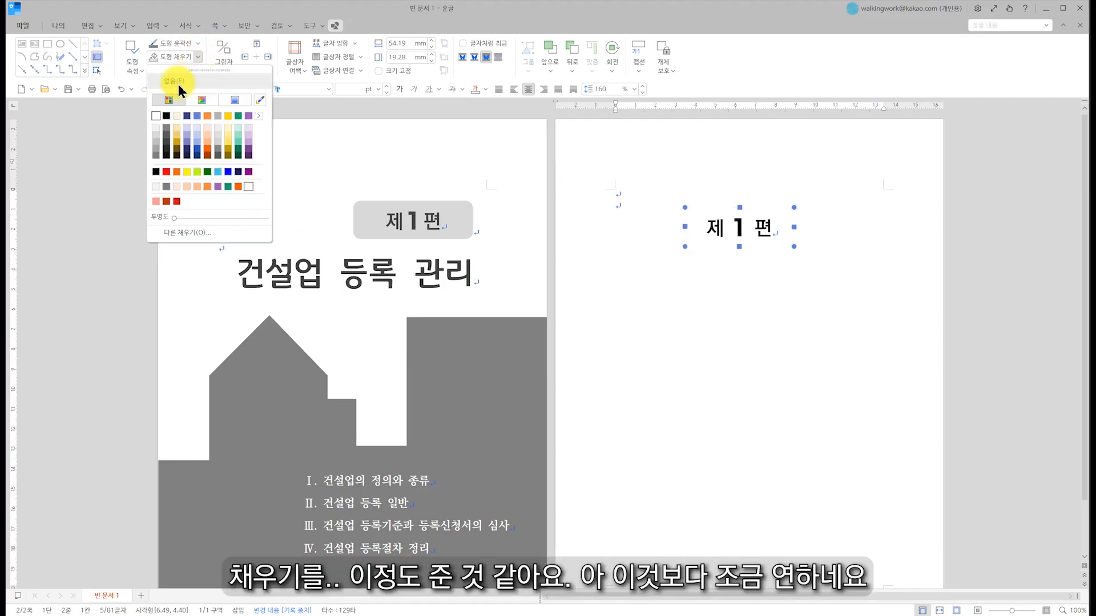
click(156, 144)
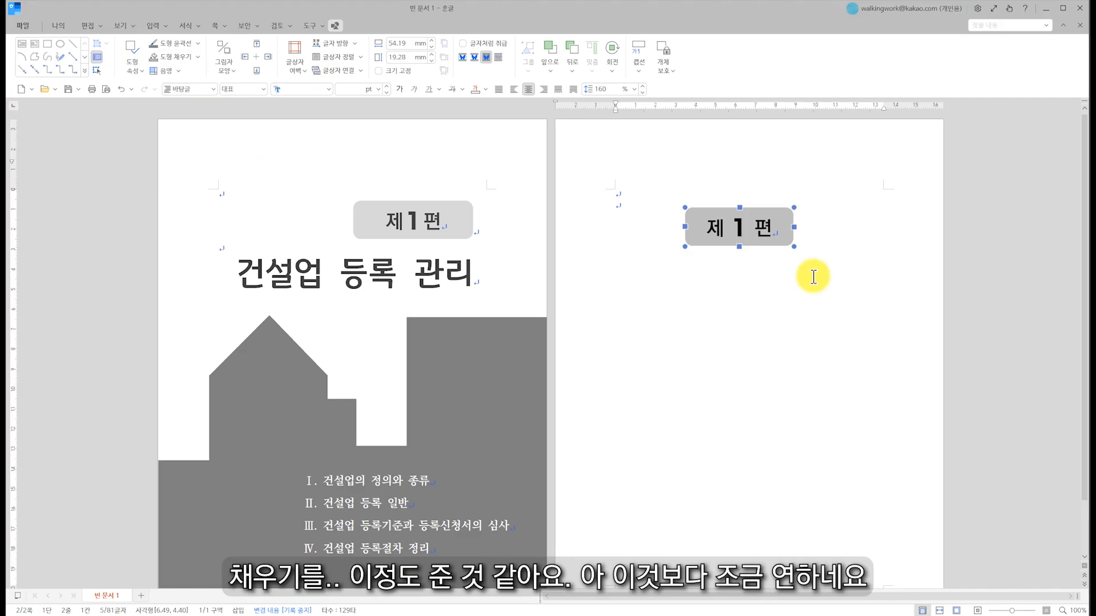
click(197, 57)
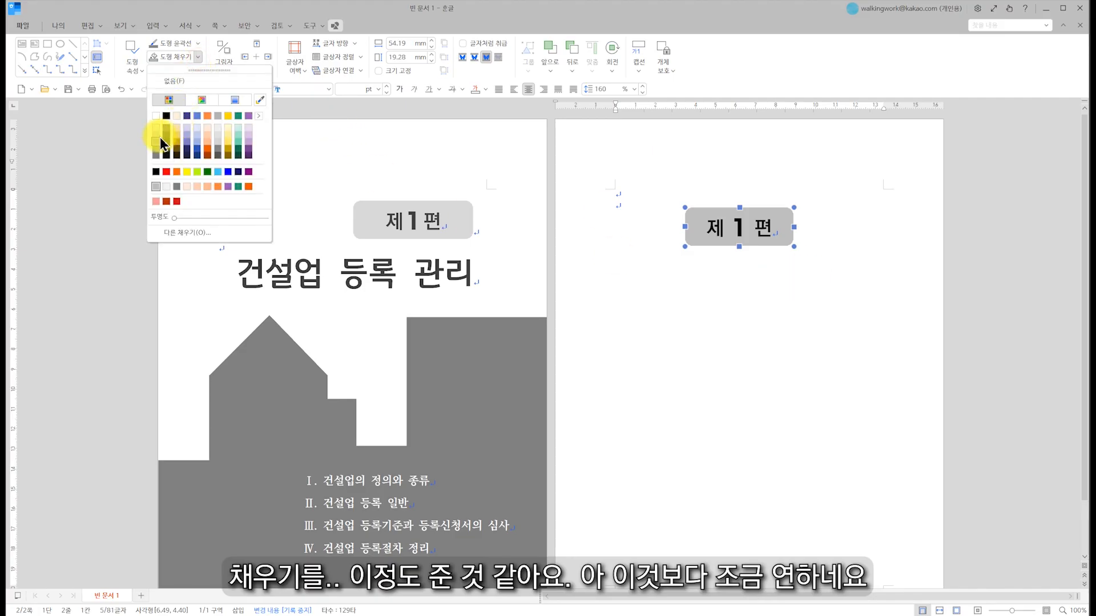
click(155, 140)
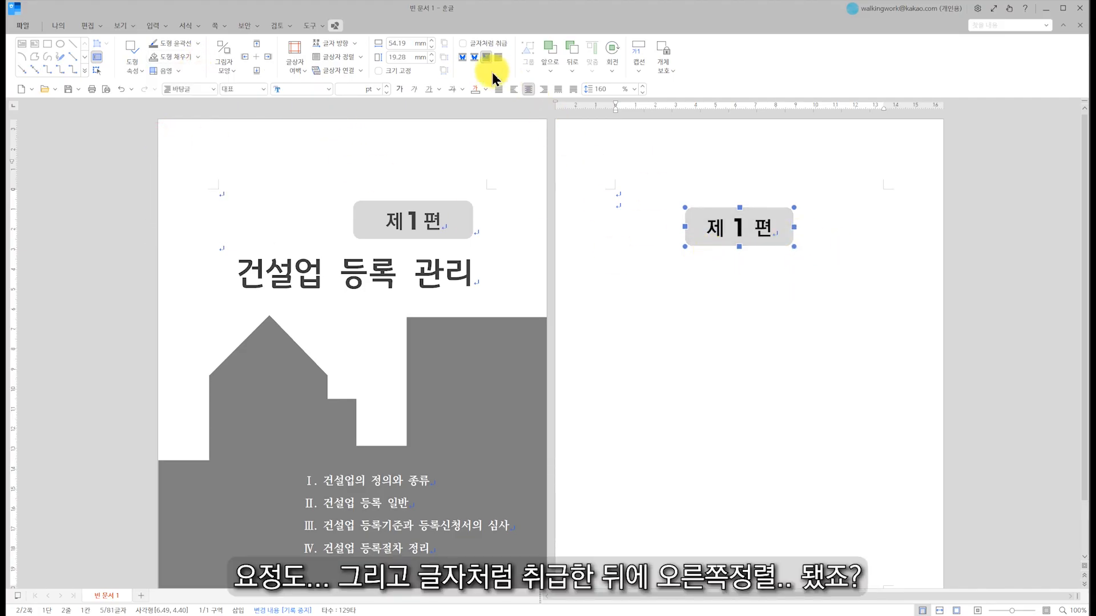
Make the text box behave as a character (글자처럼 취급) and right-align its line.
click(463, 44)
click(765, 214)
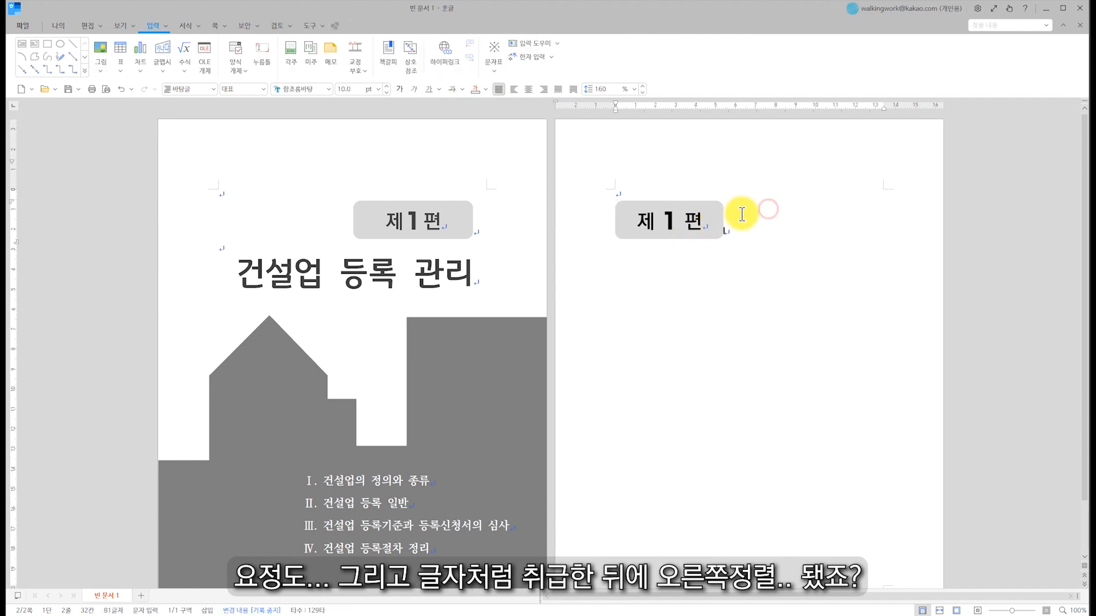
click(541, 90)
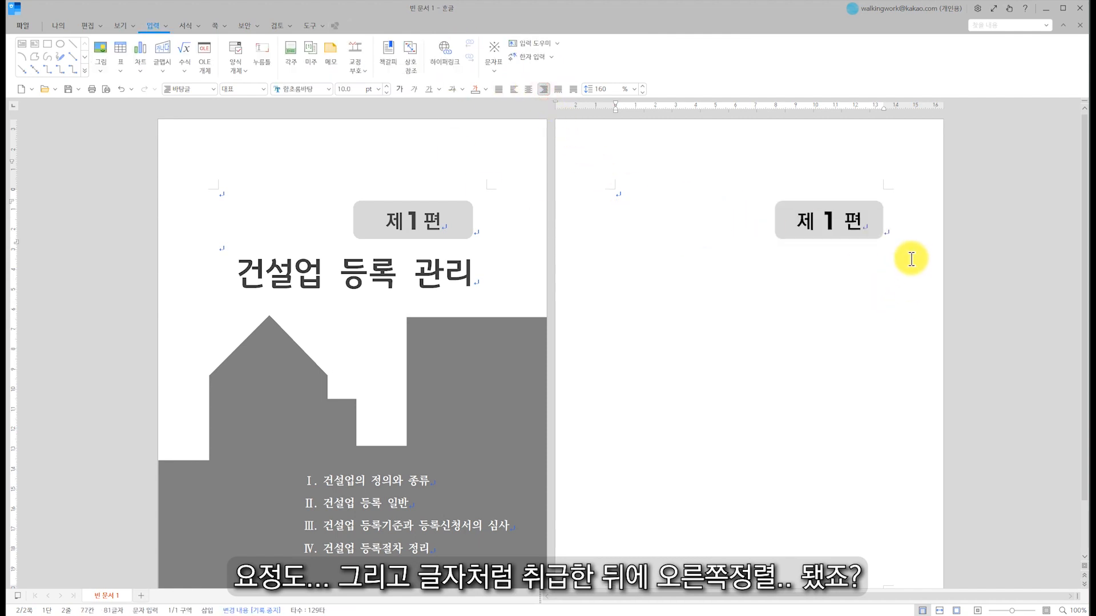
Add a line below the chapter label on the second page and enter the title "건설업 등록 관리" there.
key(Return)
click(393, 274)
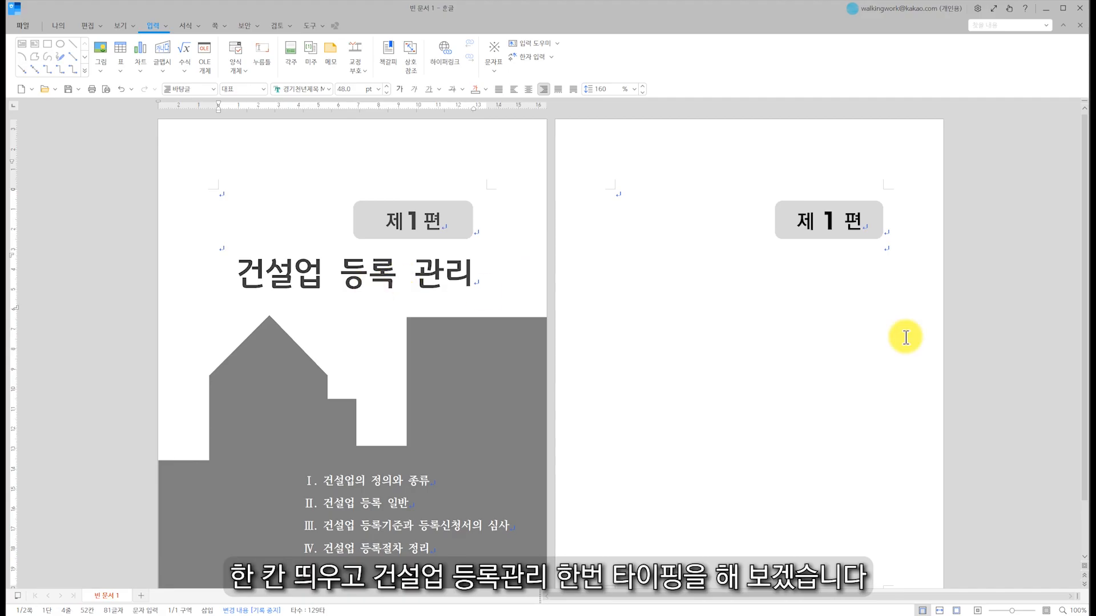
click(855, 272)
text(건)
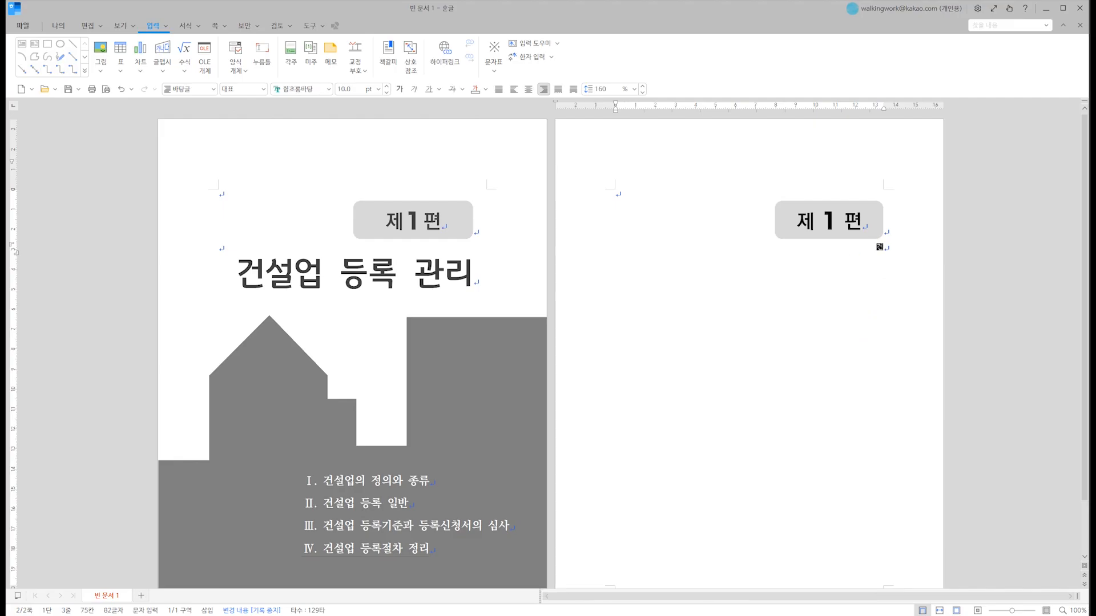
text(설업 등록 관리)
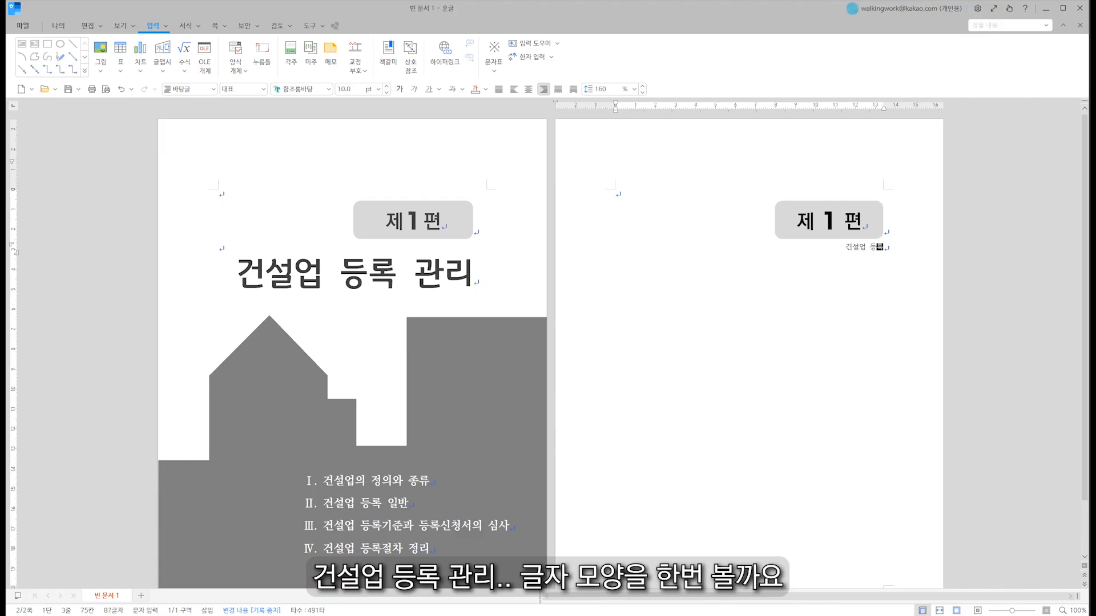
Copy the character formatting (글자 모양) of the first page's title and apply it to "건설업 등록 관리" on the second page.
click(454, 283)
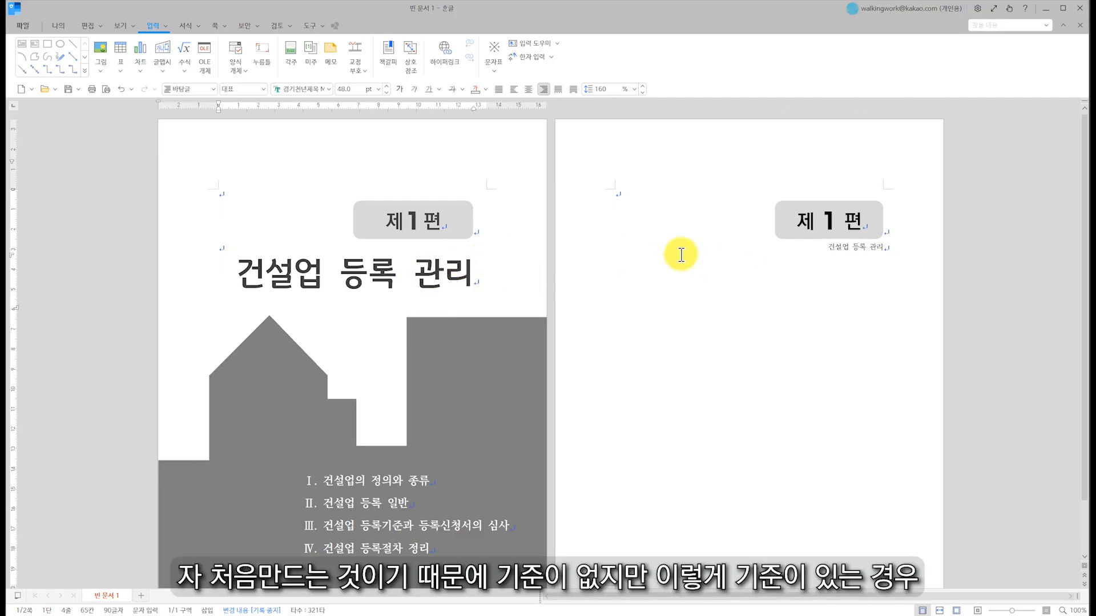
click(437, 276)
key(alt+c)
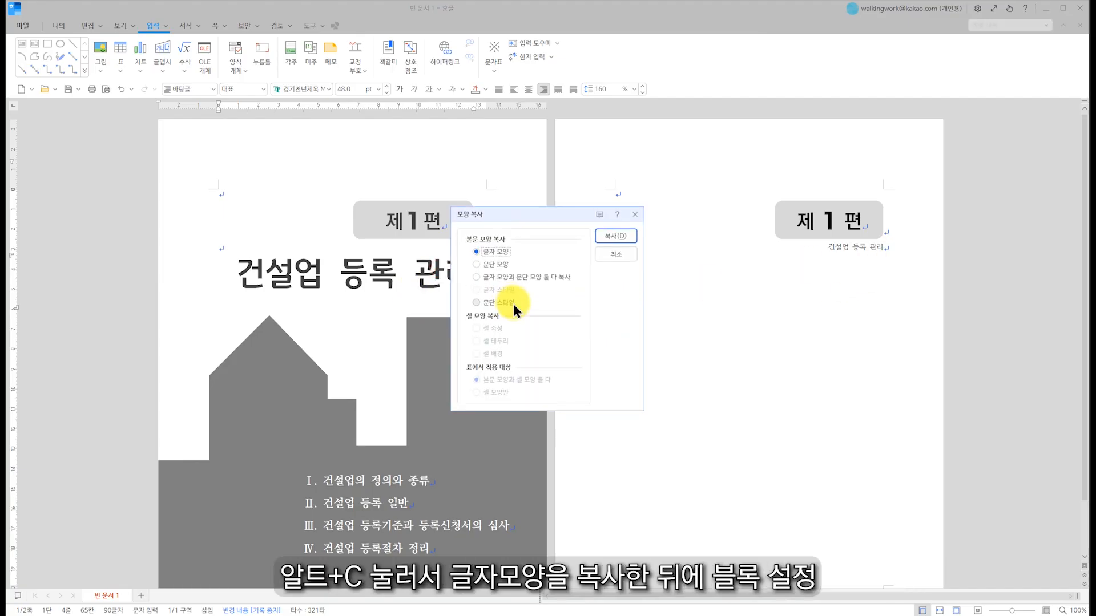
click(607, 234)
click(812, 247)
drag(815, 247, 893, 245)
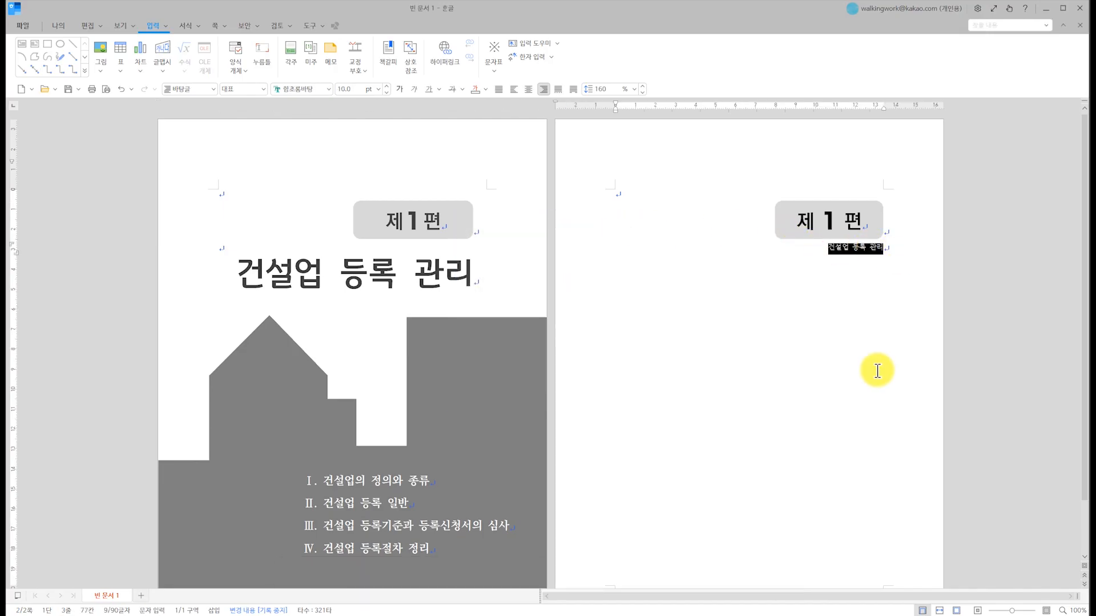
key(alt+c)
click(726, 316)
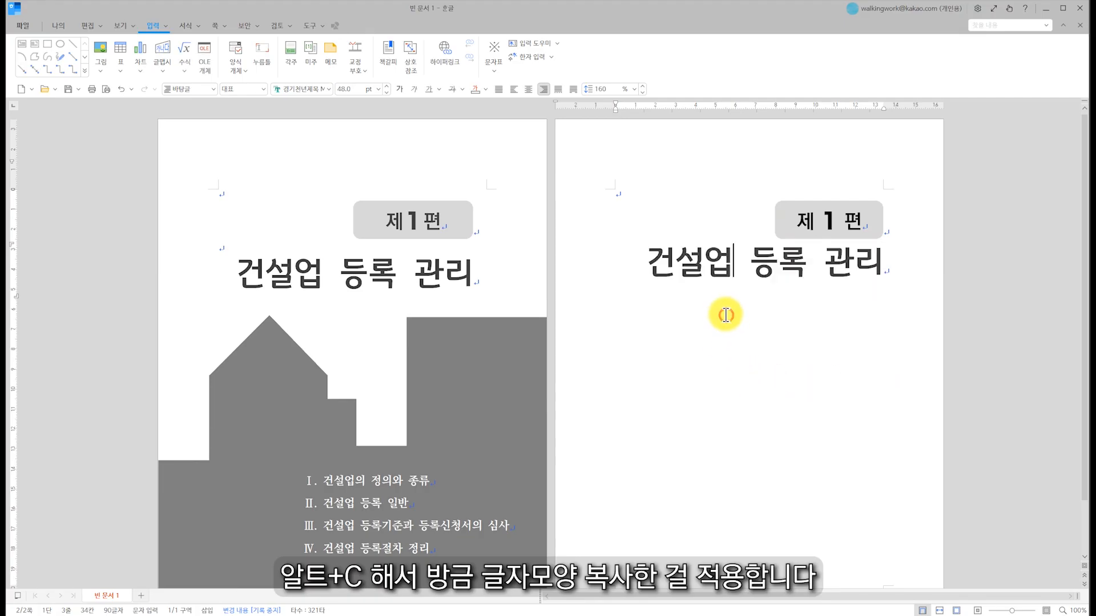
Insert an empty line in the 바탕글 style between the chapter label and the title on the second page.
click(402, 282)
click(723, 268)
click(221, 247)
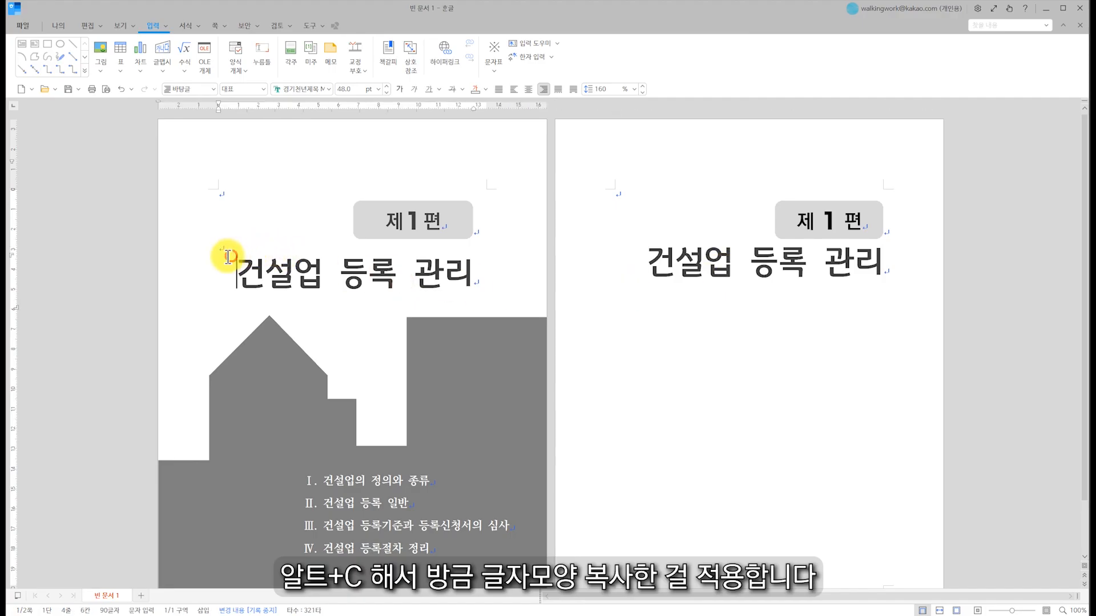
click(901, 229)
key(Return)
click(839, 329)
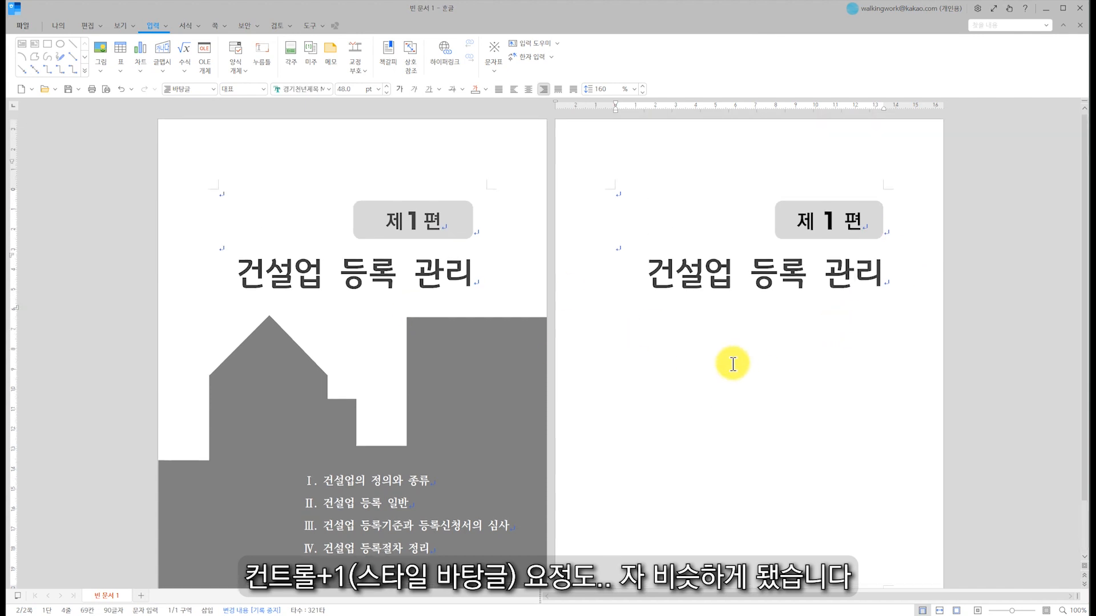
Ungroup the skyline graphic on the first page and examine its text box and individual shapes.
scroll(680, 367, down, 2)
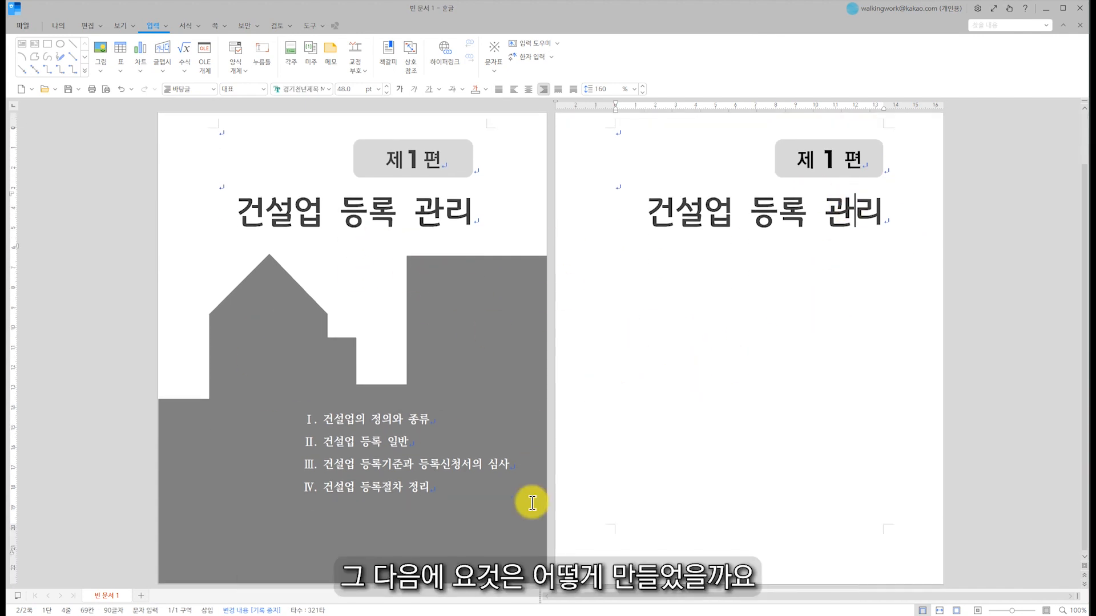
click(506, 400)
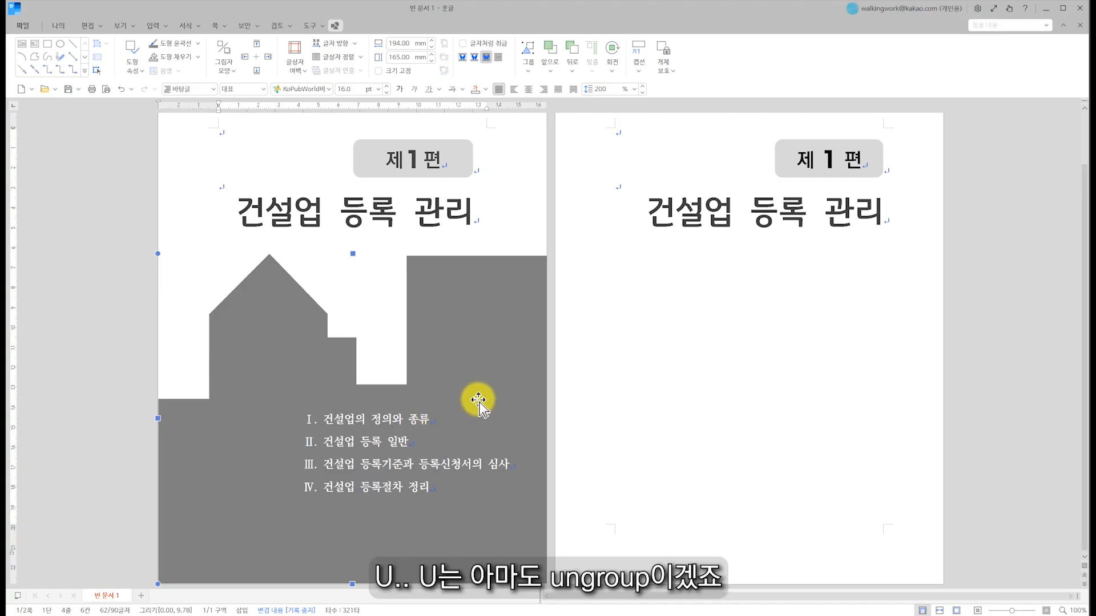
key(ctrl+shift+u)
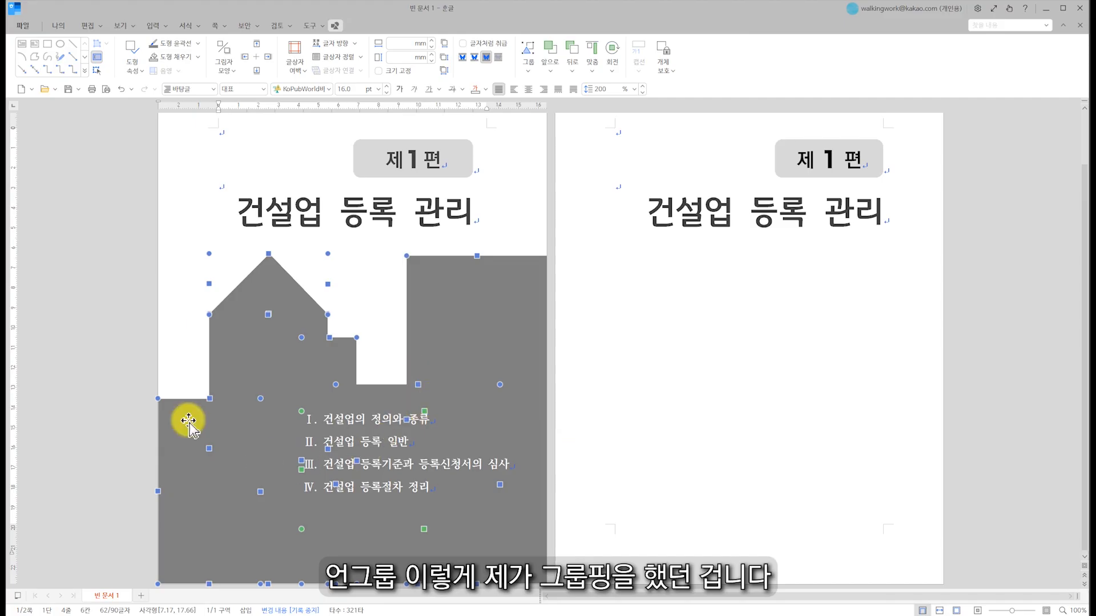
click(666, 379)
click(392, 447)
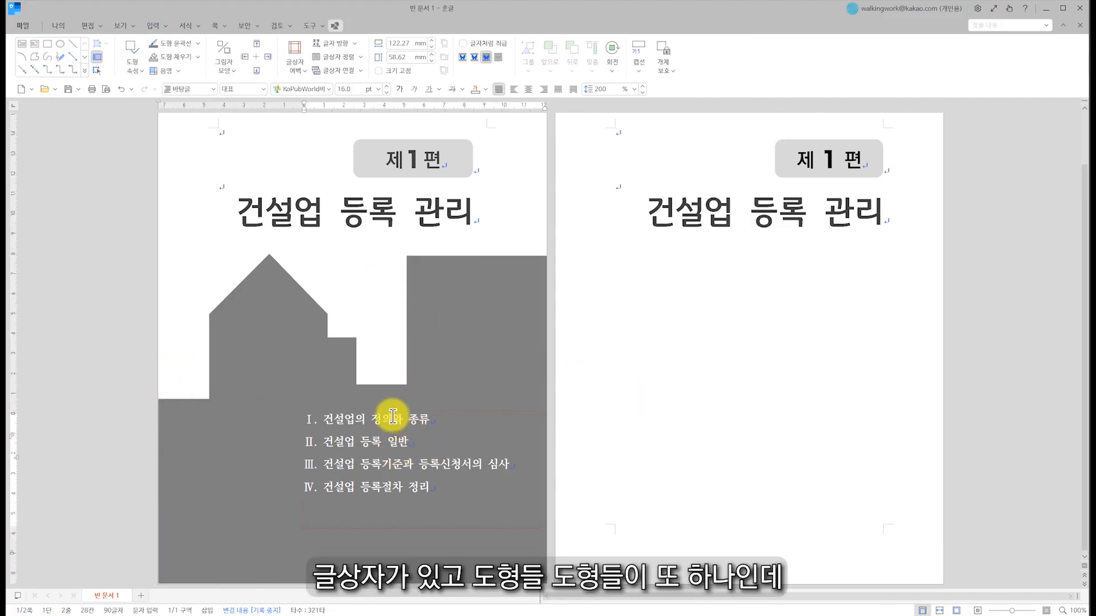
click(453, 338)
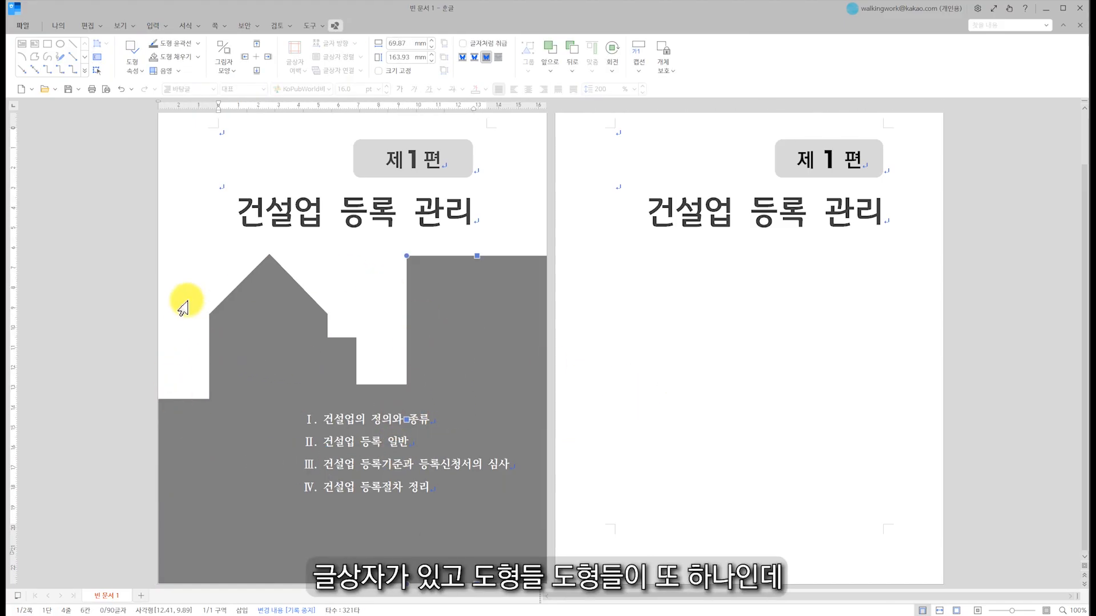
click(247, 365)
click(190, 494)
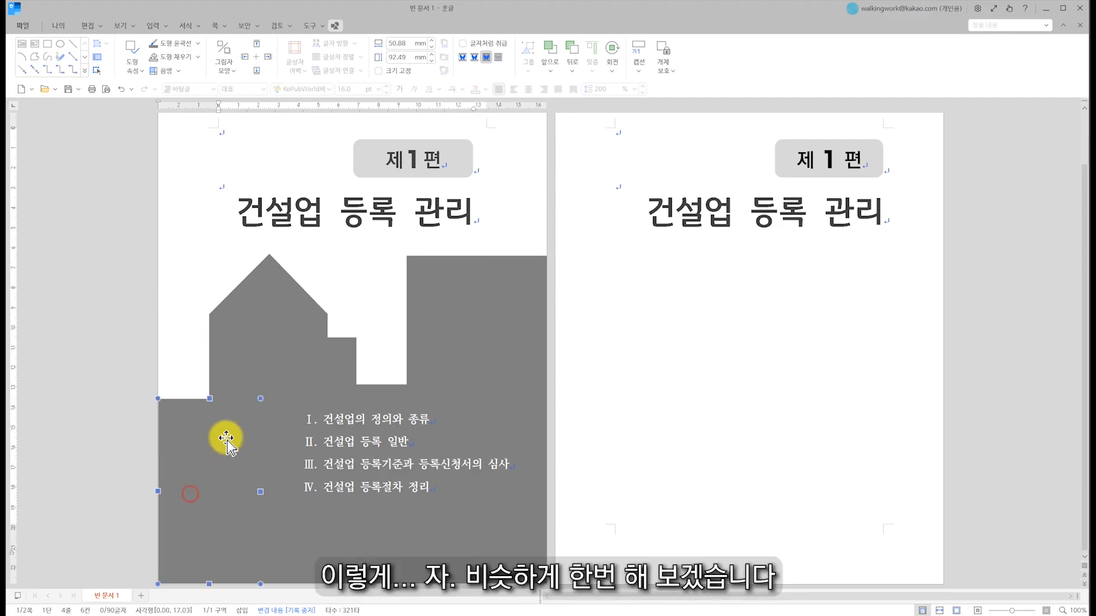
click(677, 323)
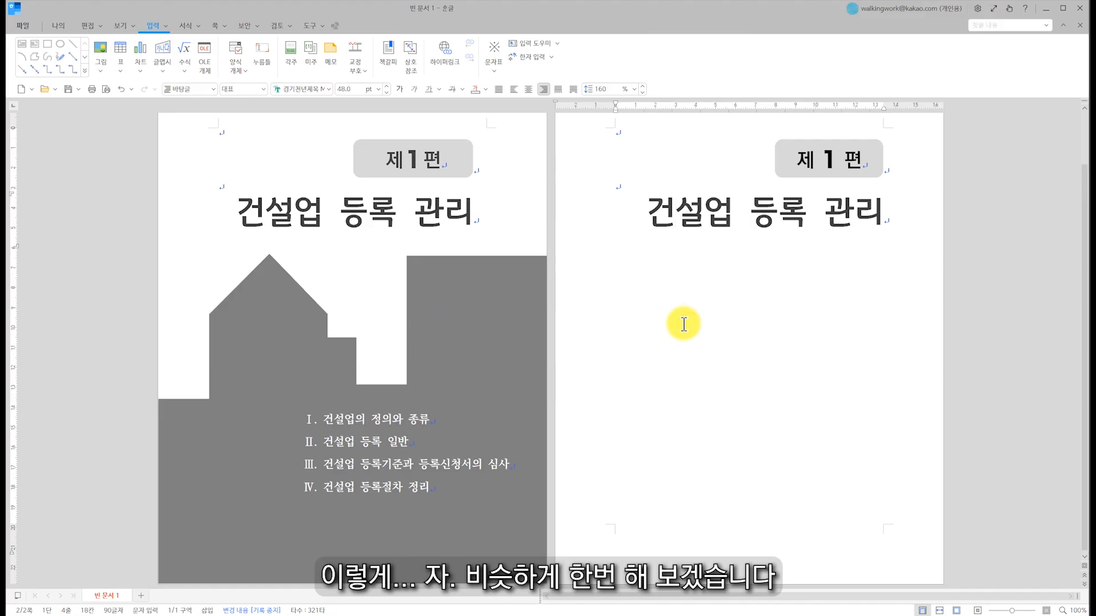
Draw a rectangle about 63 mm wide and 162 mm high along the second page's right edge, below the title.
click(914, 243)
click(647, 213)
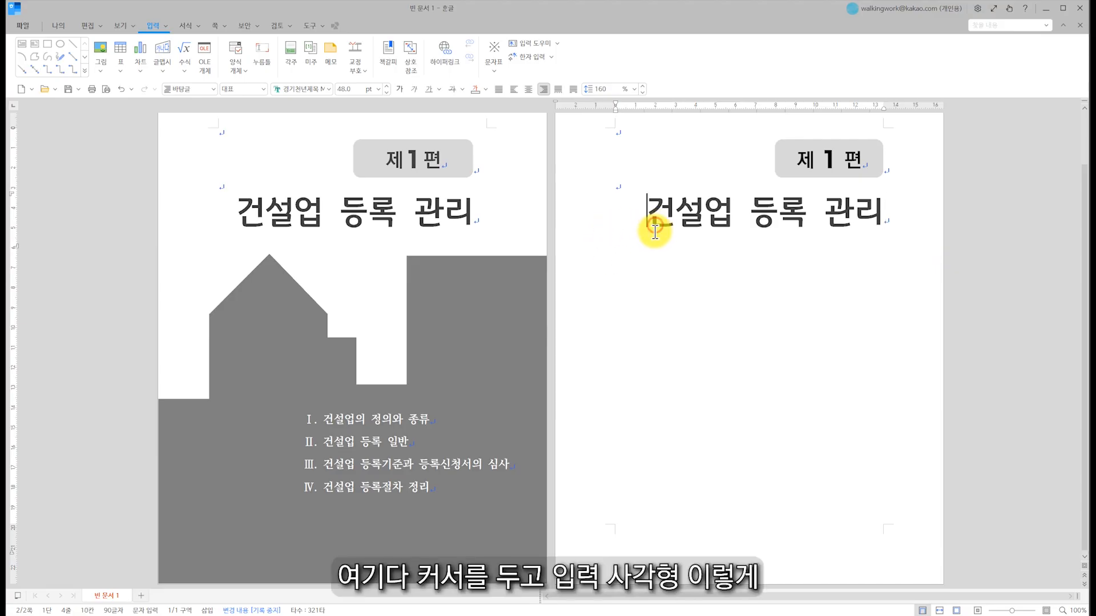
click(49, 45)
drag(826, 279, 943, 575)
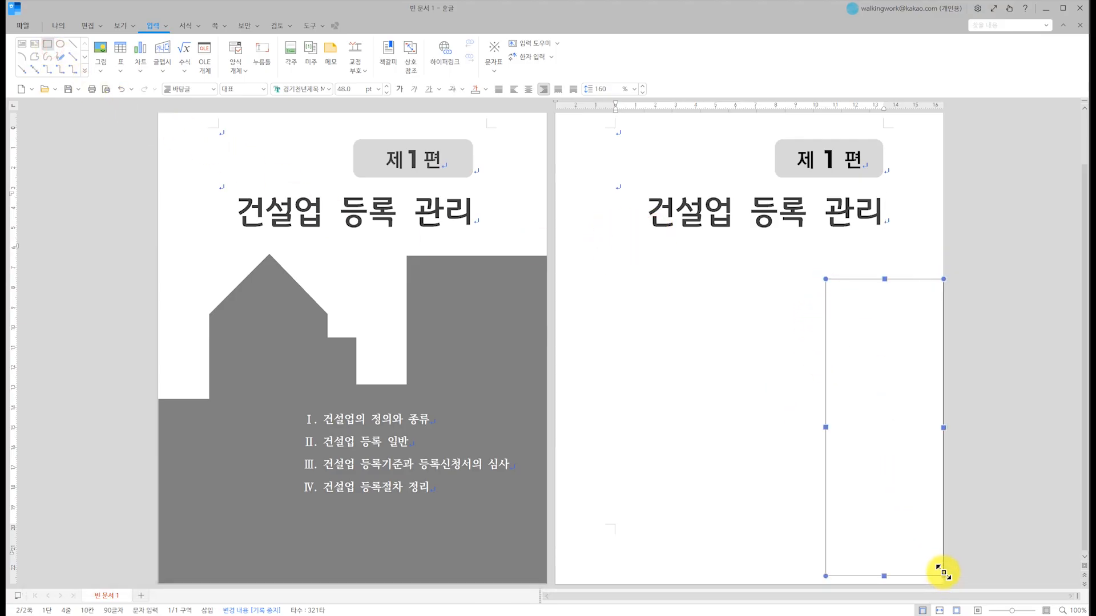
scroll(998, 501, down, 1)
mouse_move(846, 430)
mouse_down()
mouse_move(861, 448)
mouse_move(847, 439)
mouse_up()
drag(854, 315, 850, 294)
drag(799, 439, 790, 438)
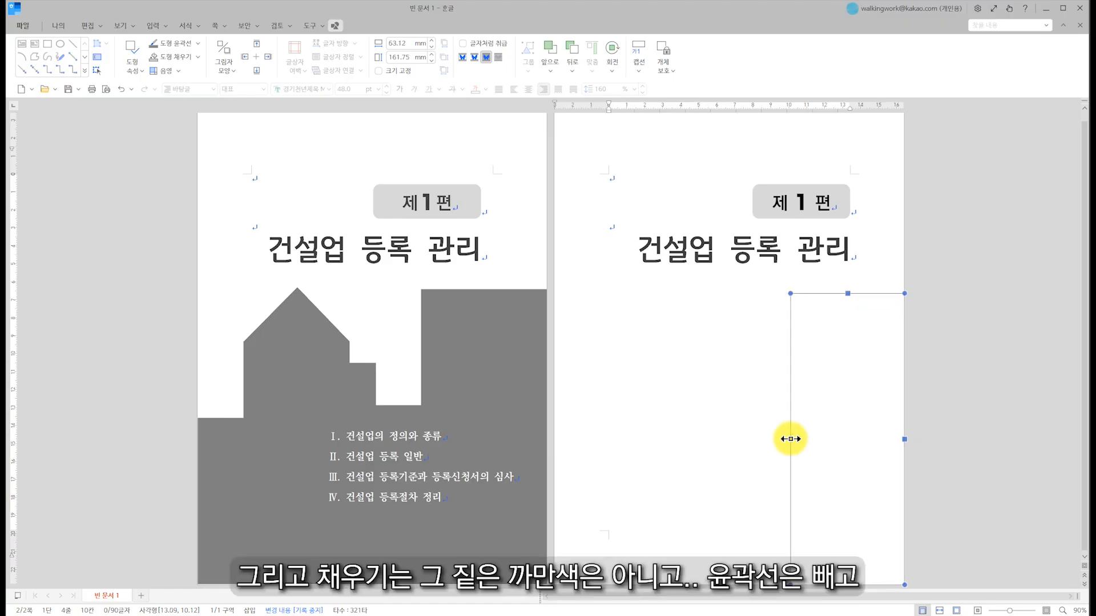
Fill the new rectangle with the dark gray of the first page's skyline and remove its outline.
click(197, 58)
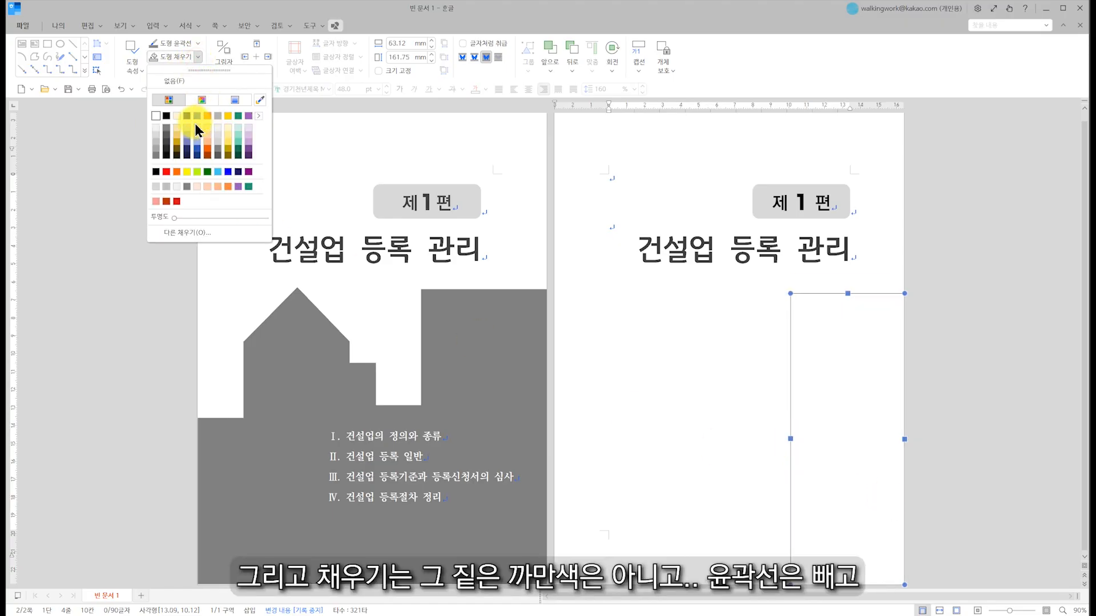
click(166, 131)
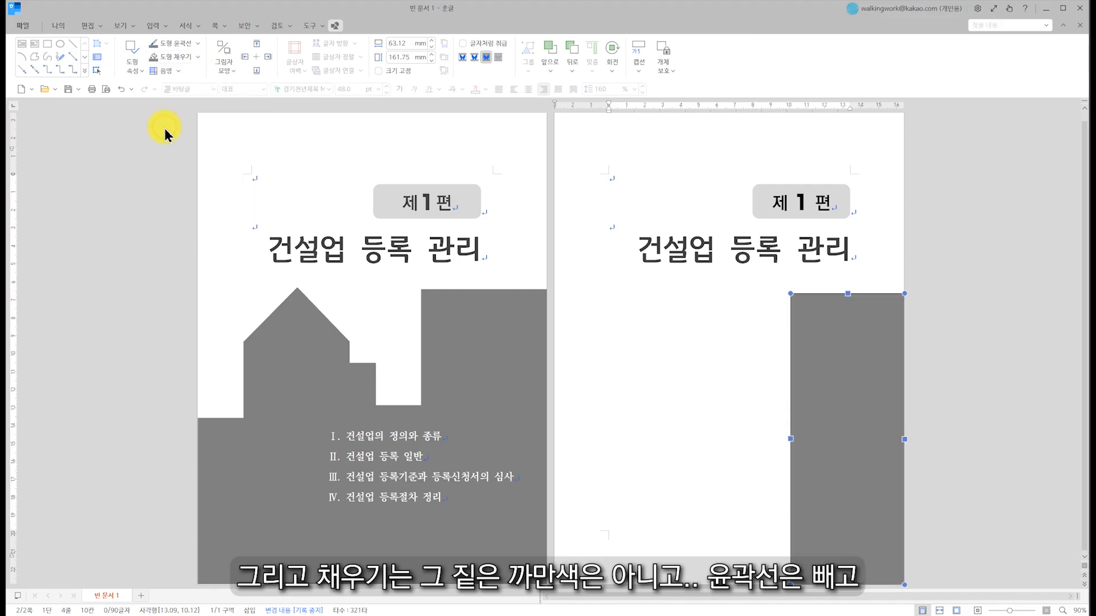
click(197, 44)
click(182, 66)
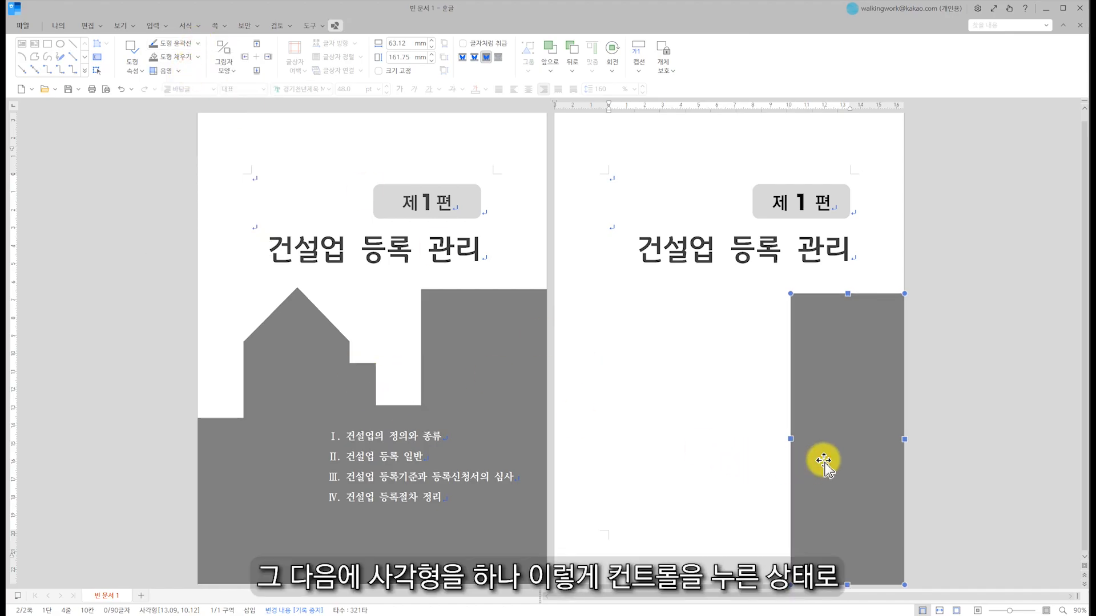
Copy the gray rectangle twice toward the left, making the first copy about 101 mm high and the second about 132 mm high.
drag(825, 462, 789, 463)
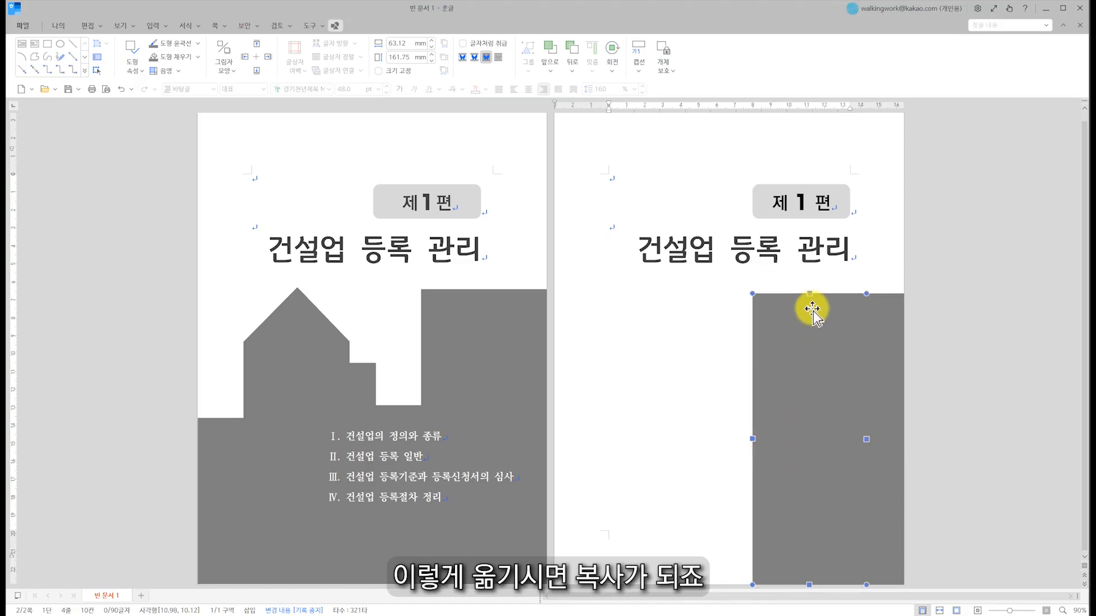
drag(810, 293, 815, 404)
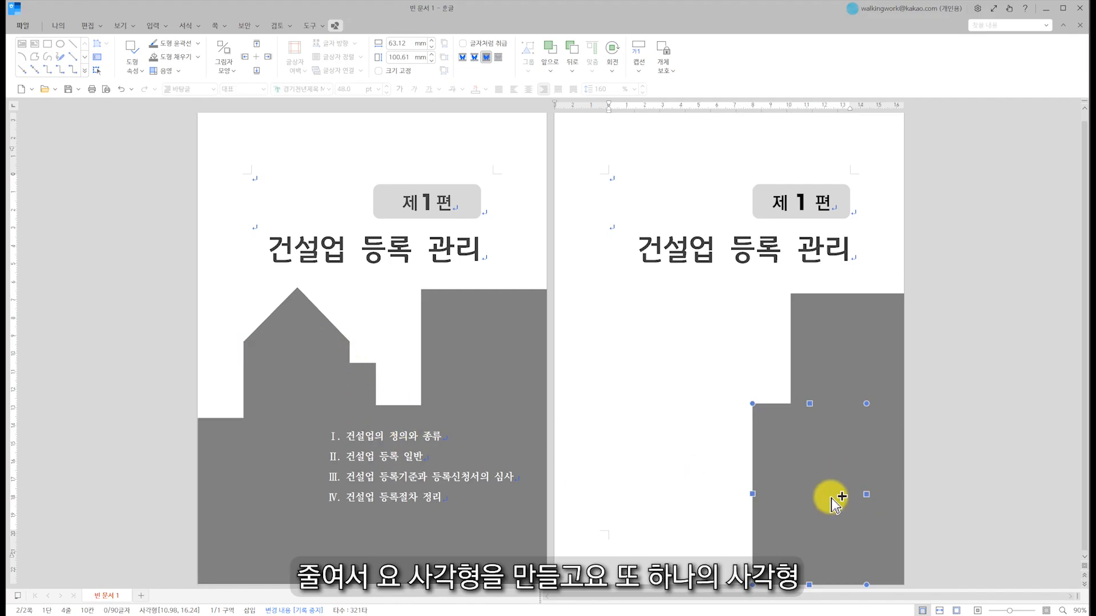
drag(831, 496, 741, 512)
drag(714, 404, 708, 346)
mouse_move(747, 510)
mouse_down()
mouse_move(719, 512)
mouse_move(745, 495)
mouse_up()
click(773, 513)
click(868, 384)
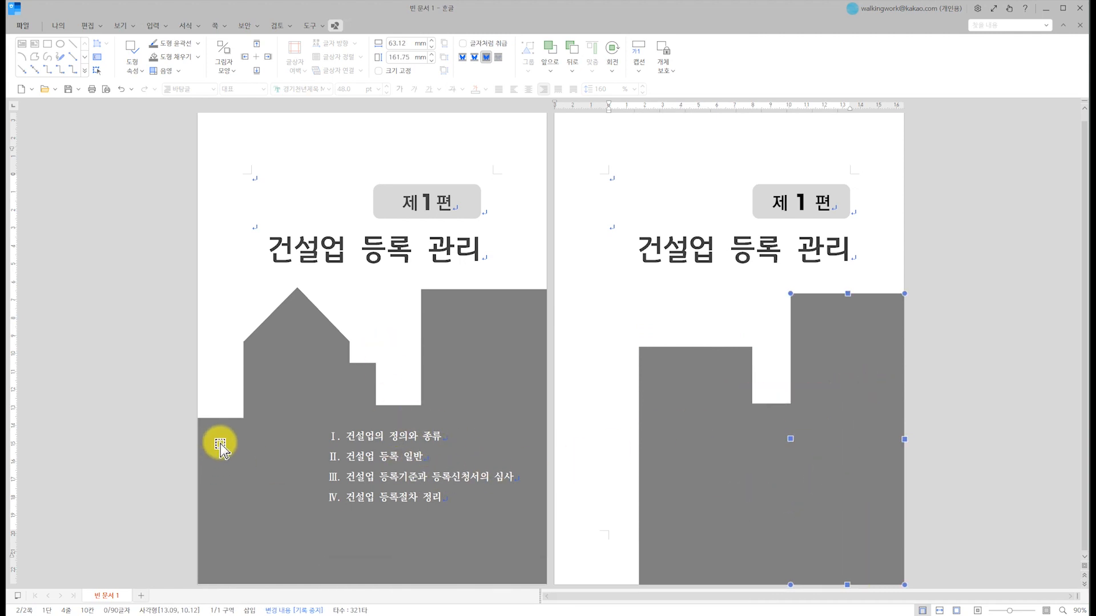
Copy the leftmost building rectangle to the second page's left edge and shorten the copy to about 73 mm high.
click(677, 451)
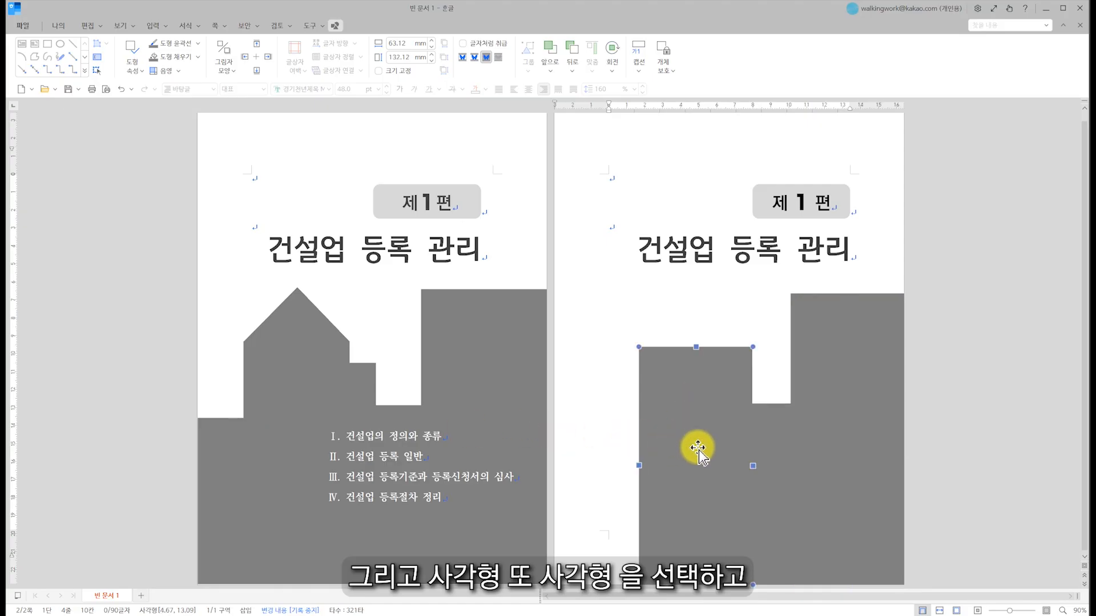
drag(696, 457, 611, 477)
drag(611, 346, 620, 454)
click(628, 368)
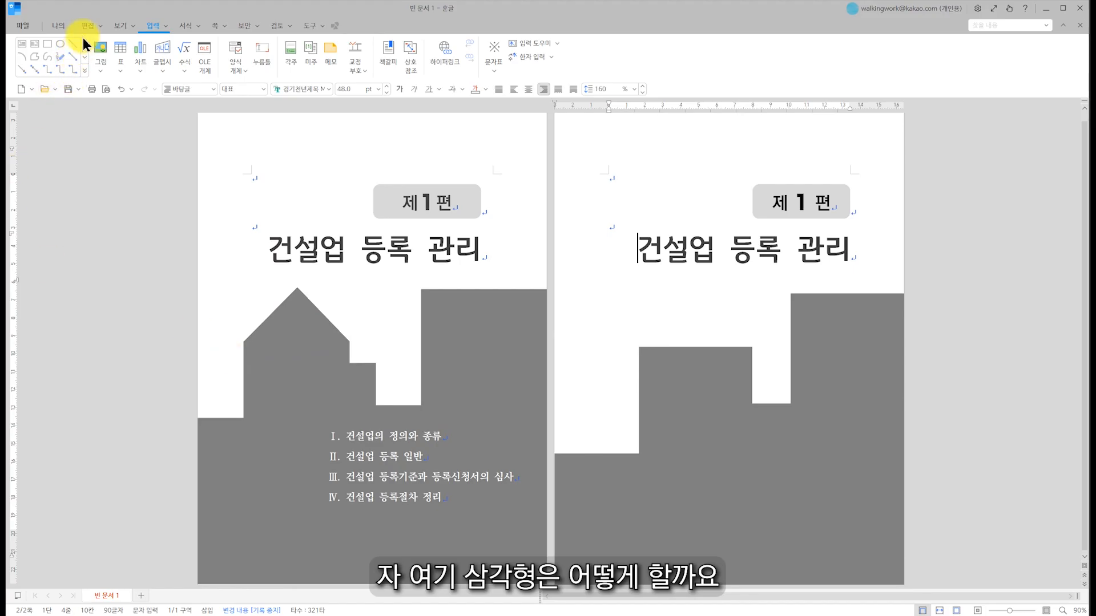
Draw a triangle about 63 mm wide and 28 mm high with the polygon tool above the house rectangle on the second page.
click(32, 57)
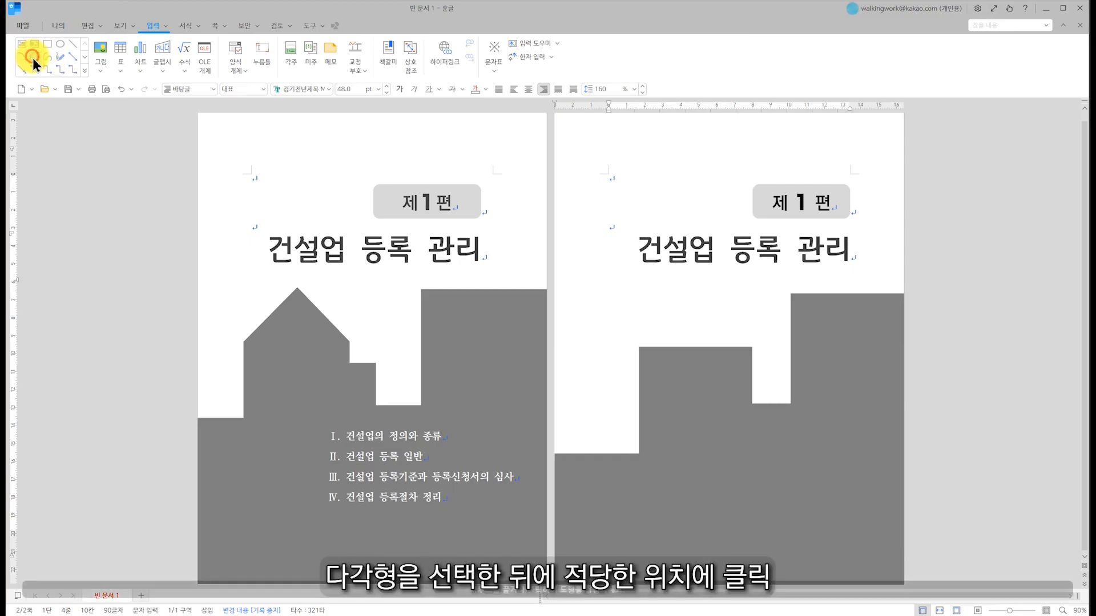
click(638, 344)
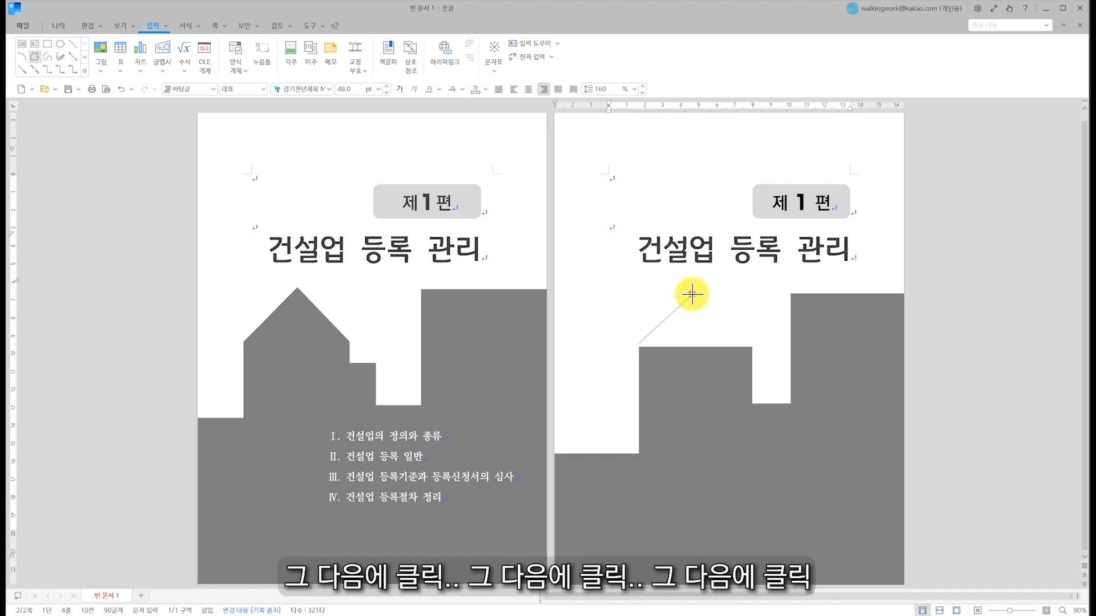
click(692, 295)
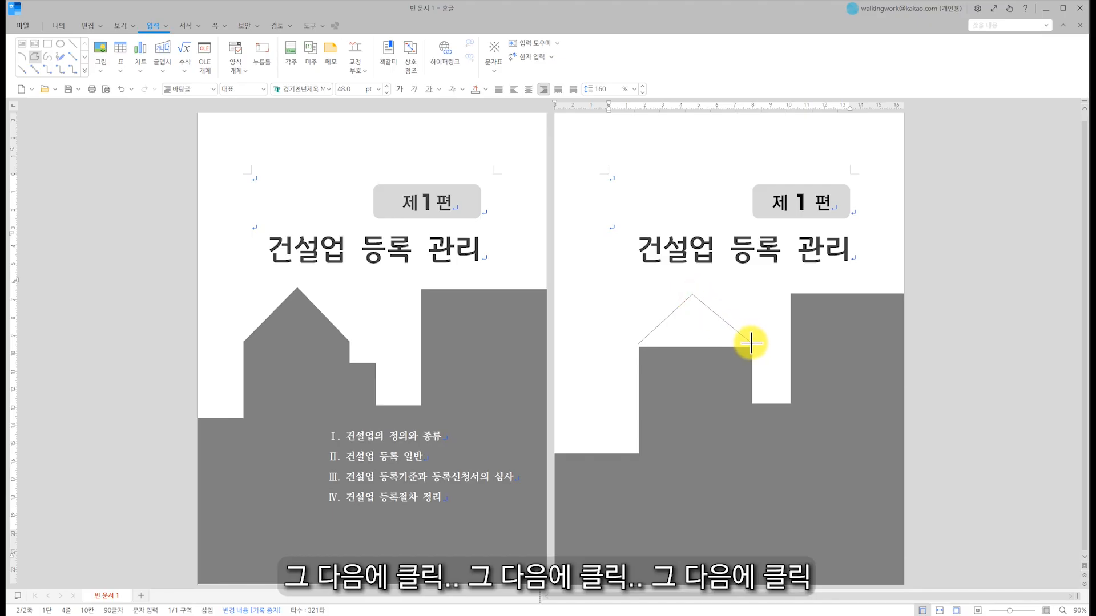
click(751, 343)
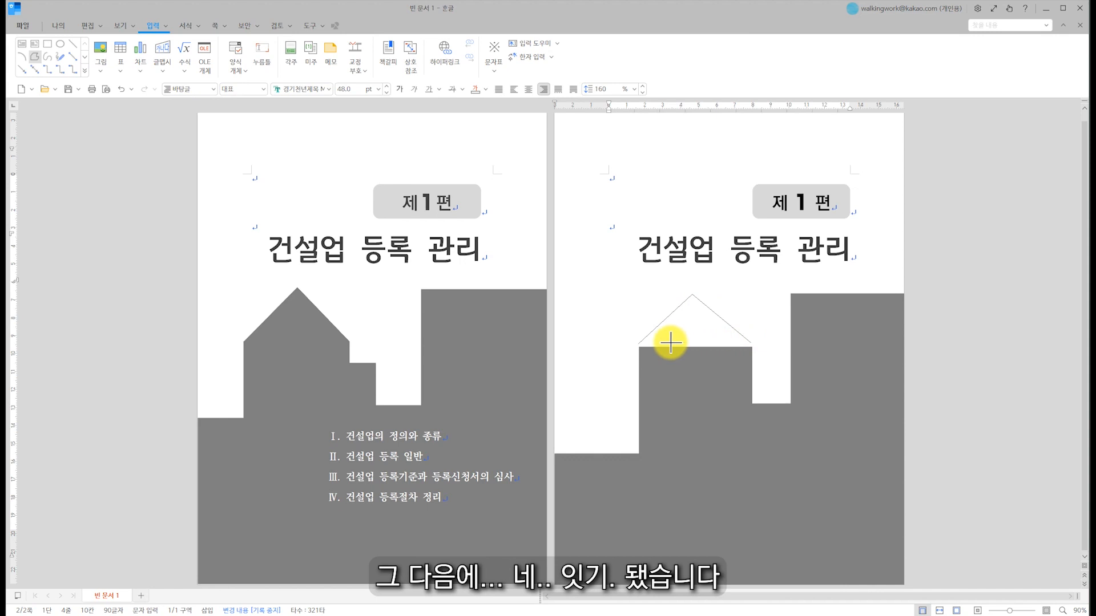
click(636, 345)
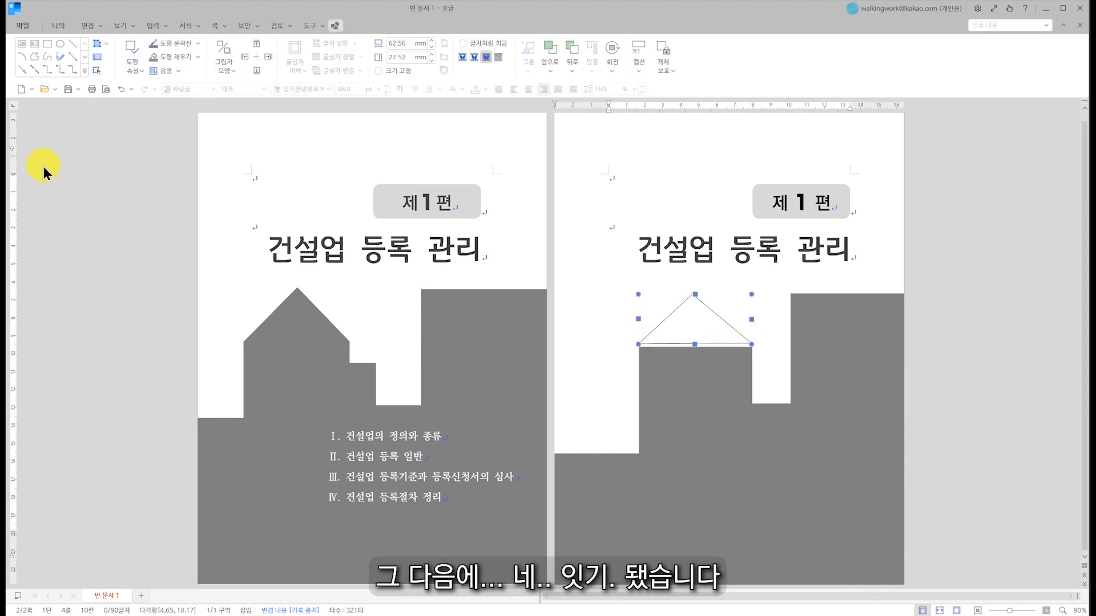
Fill the triangle with the same gray as the rectangles and remove its outline.
click(172, 57)
click(197, 43)
click(181, 67)
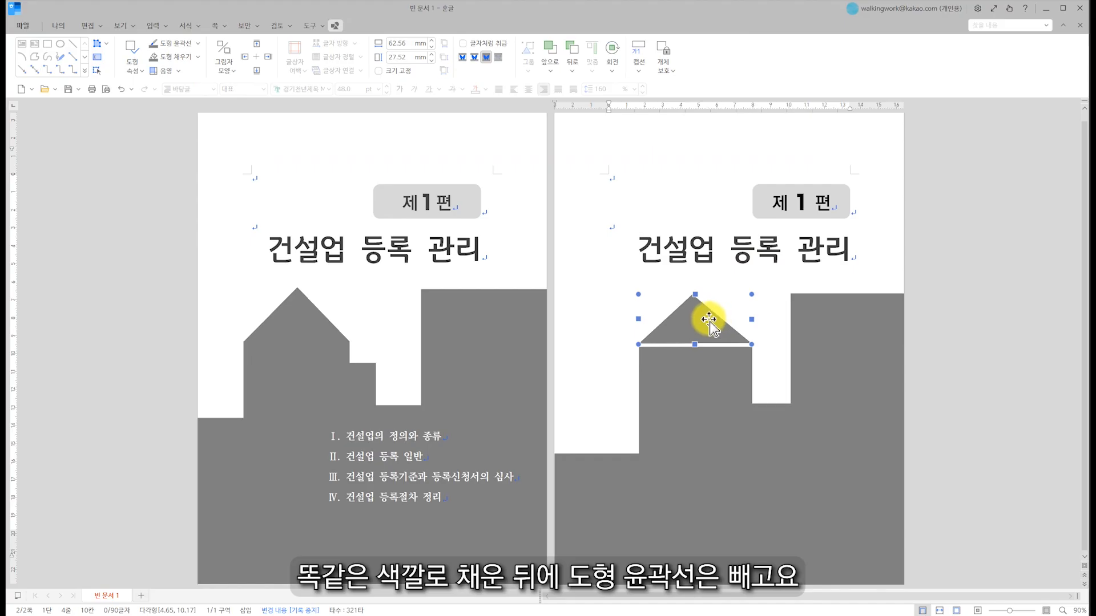
Widen the triangle to about 63.4 mm and move it down onto the house rectangle to form a gapless roof.
mouse_move(708, 324)
mouse_down()
mouse_move(707, 333)
mouse_move(753, 327)
mouse_move(704, 330)
mouse_up()
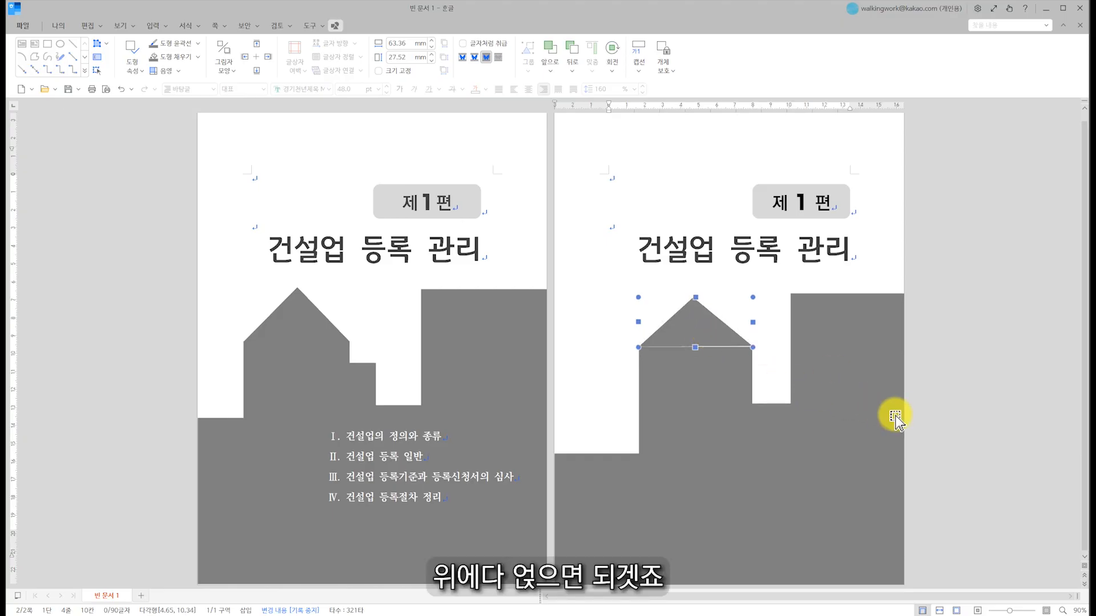
key(Down)
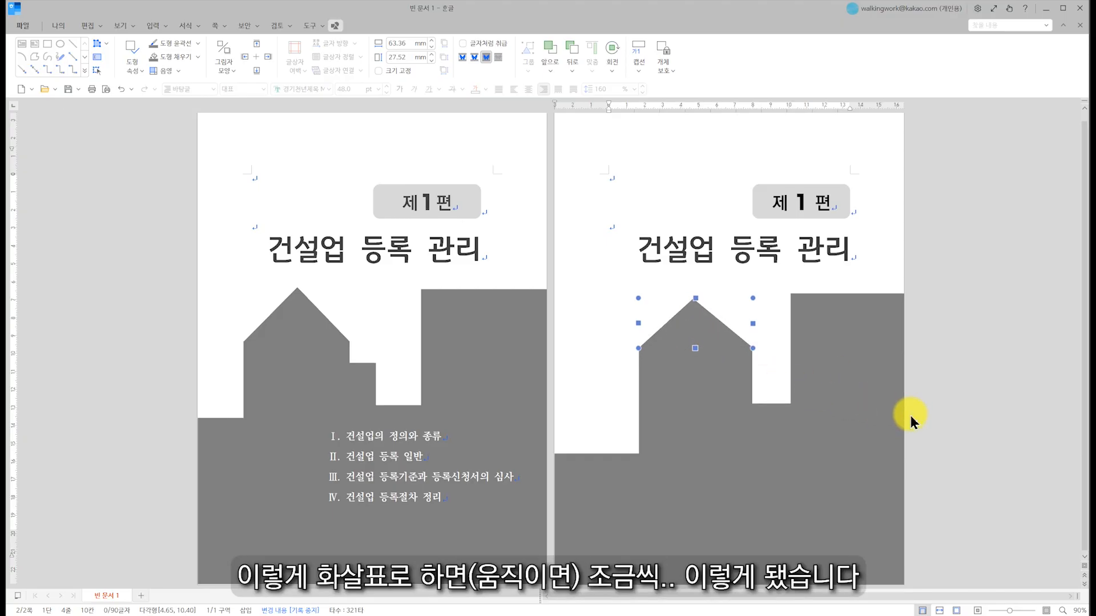
click(959, 432)
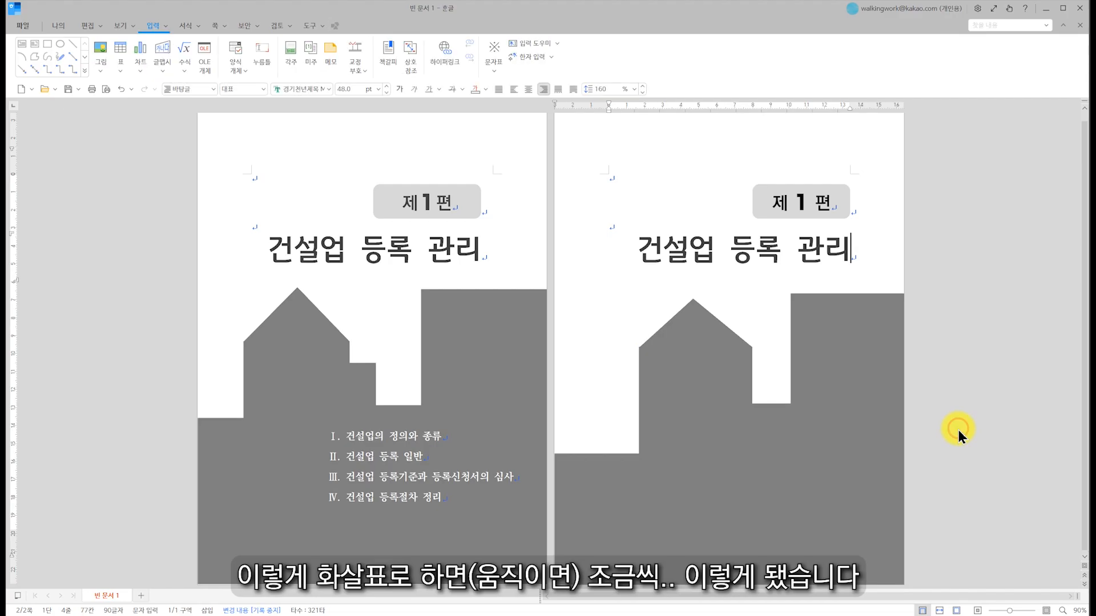
Group all the gray skyline shapes on the second page into one object.
click(594, 537)
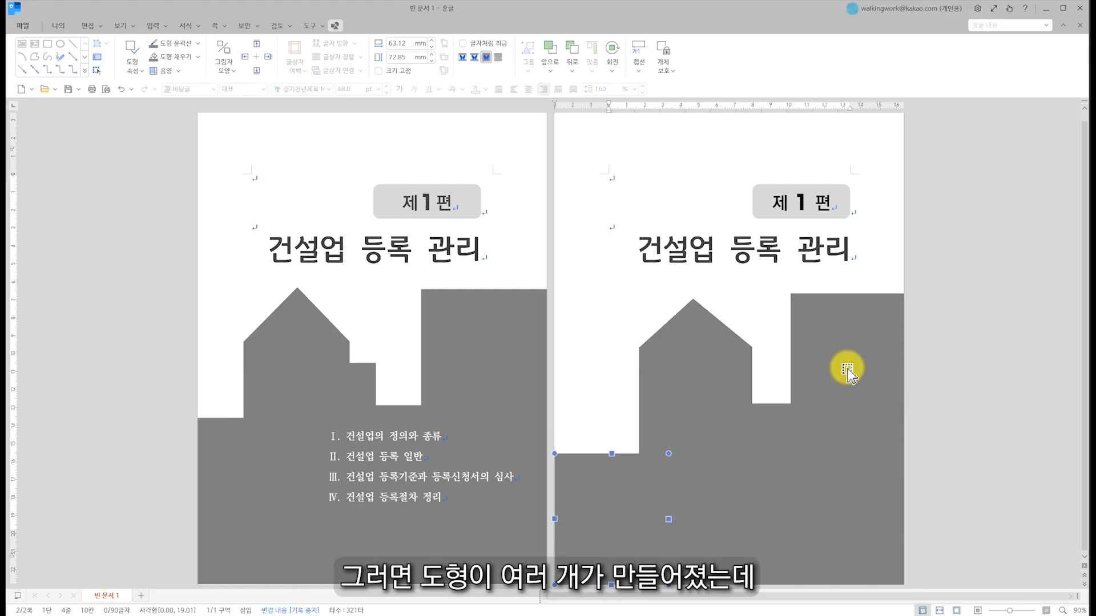
shift+click(701, 334)
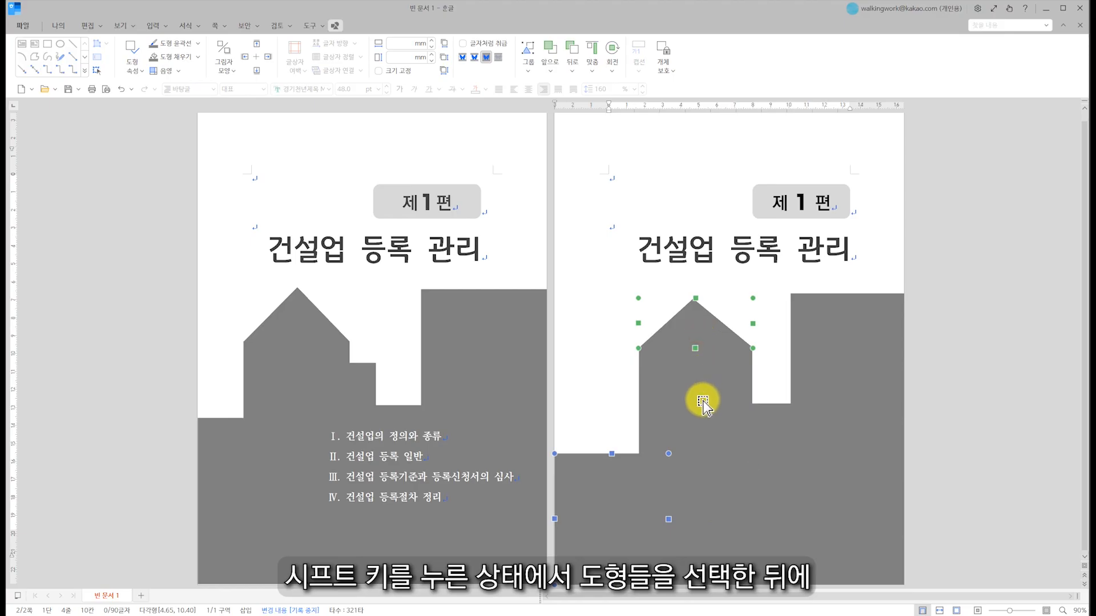
shift+click(771, 422)
shift+click(840, 358)
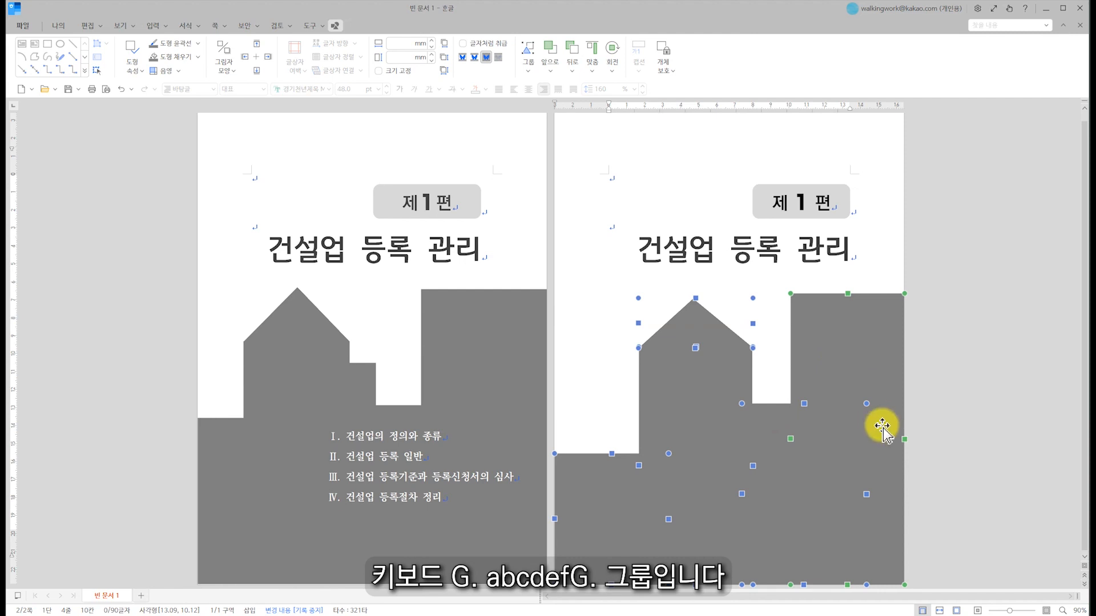
key(g)
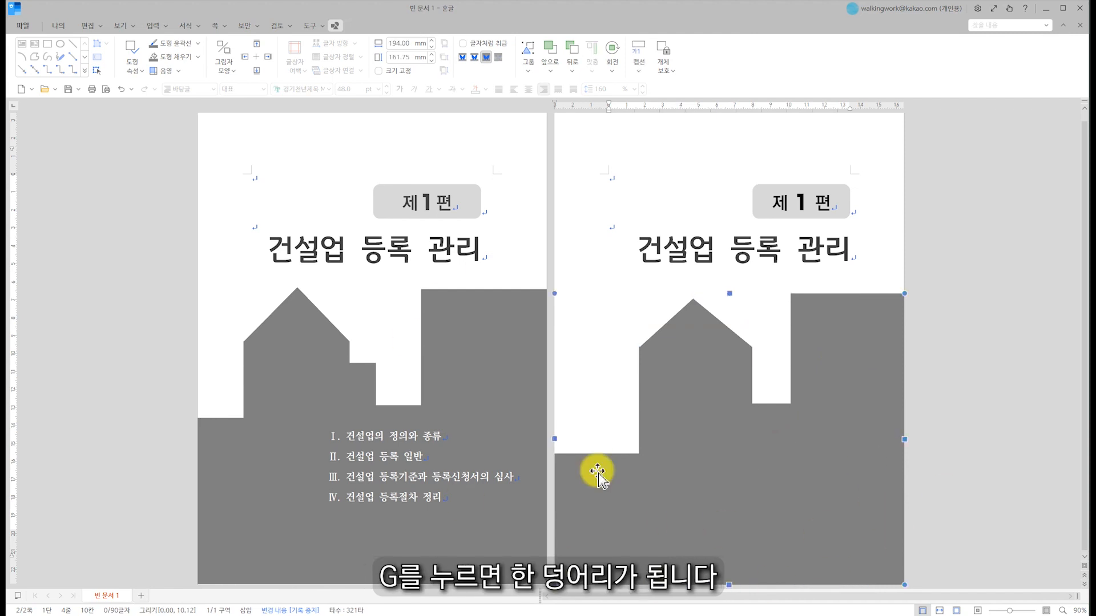
click(680, 178)
Draw a text box about 113 mm wide and 60 mm high over the skyline's lower right area on the second page.
click(400, 495)
click(396, 464)
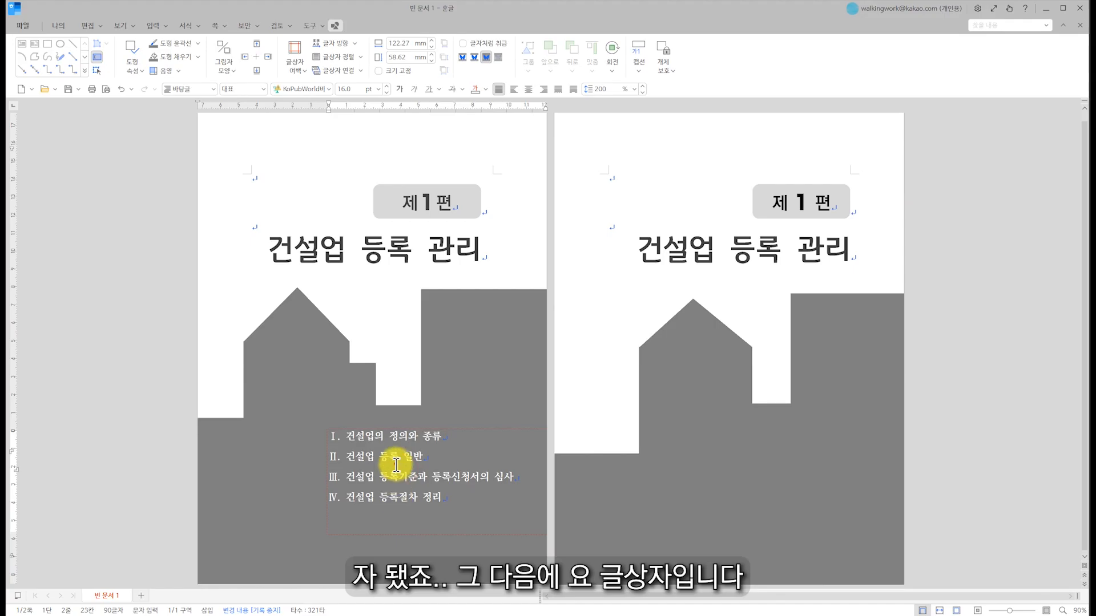
click(25, 46)
drag(693, 448, 896, 555)
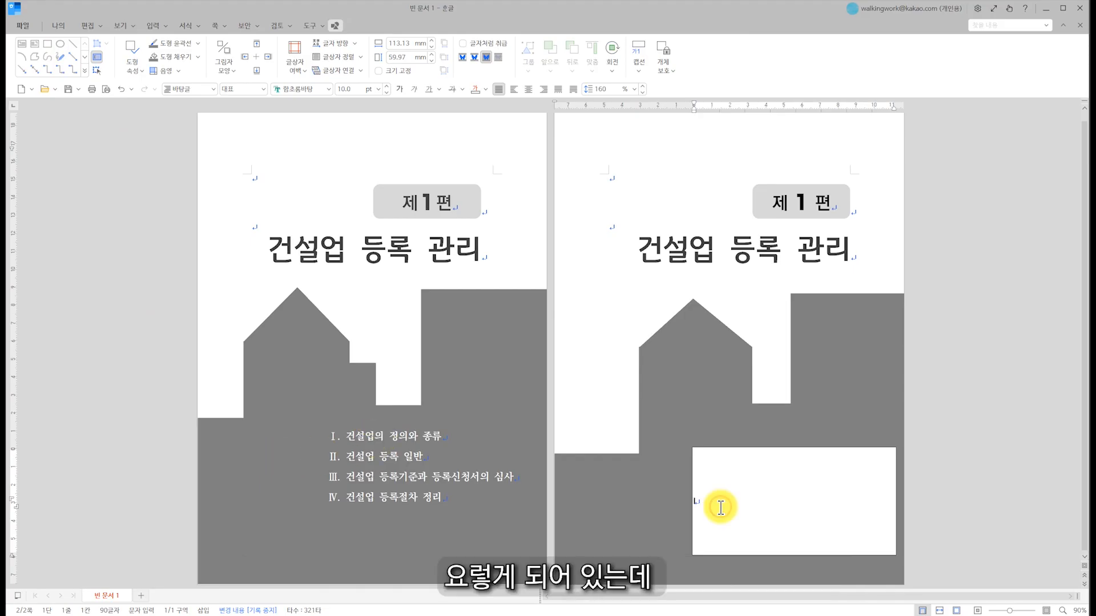
Set the new text box's vertical text alignment to the top in its object properties.
click(693, 448)
key(p)
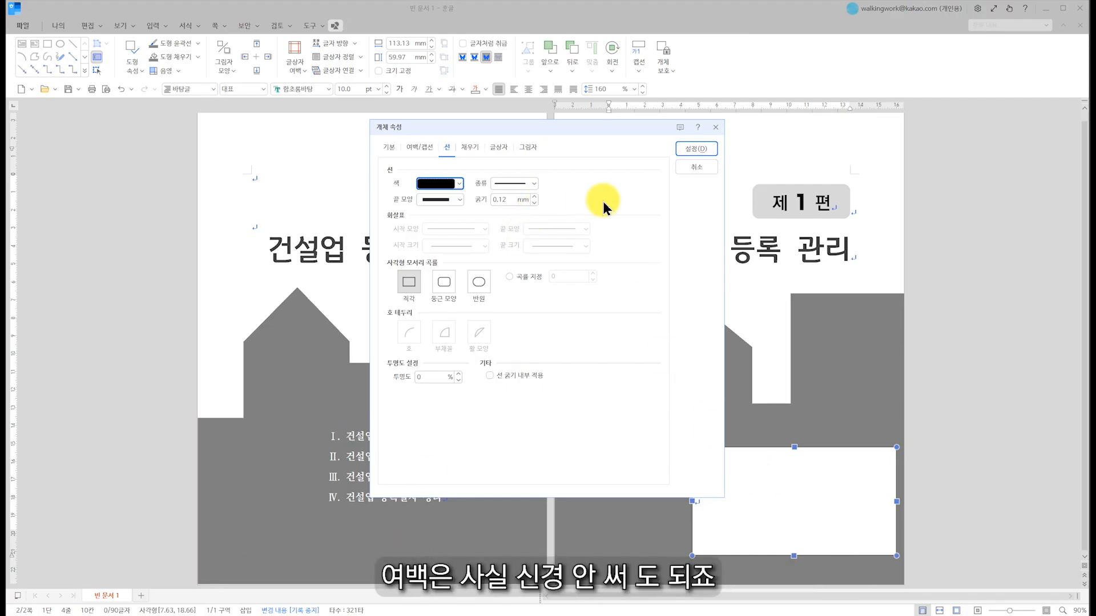
click(697, 167)
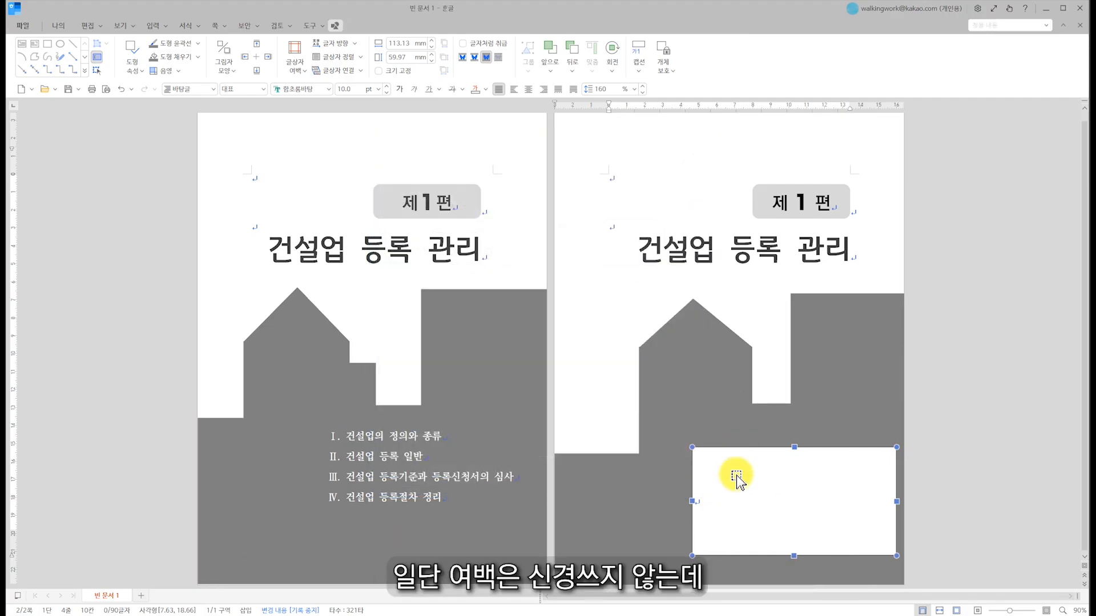
double_click(735, 489)
click(499, 147)
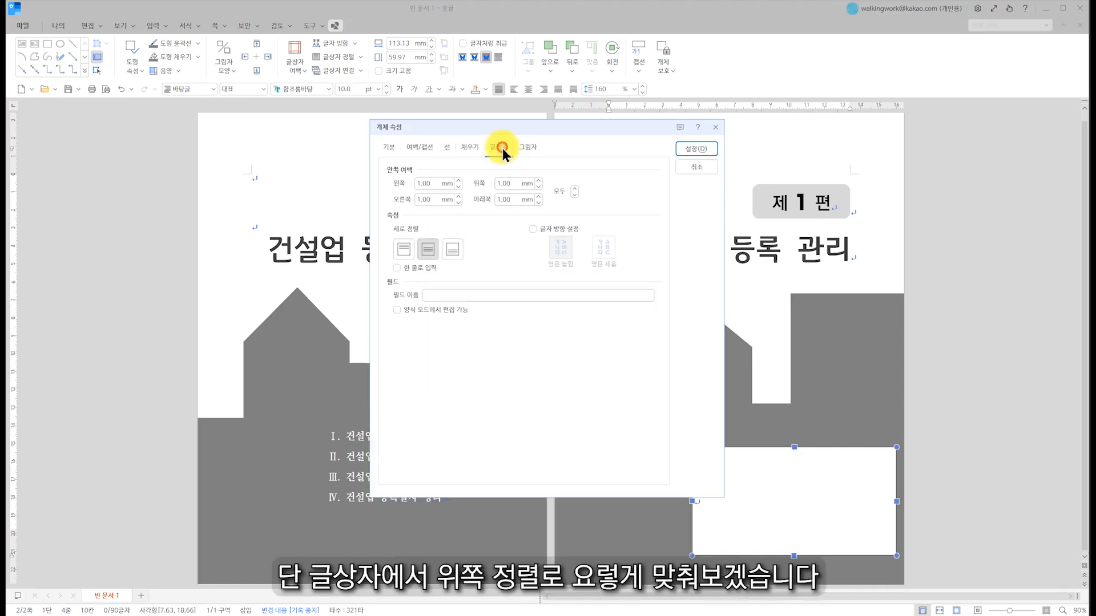
click(403, 249)
click(696, 148)
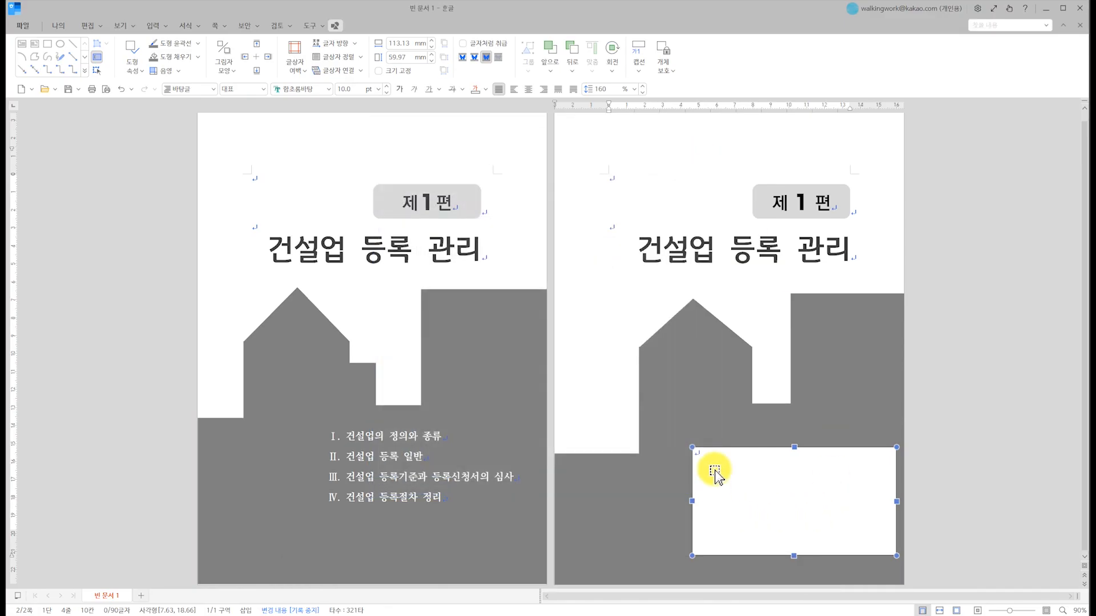
Enter the line 건설업의 정의와 종류 in the text box.
click(719, 471)
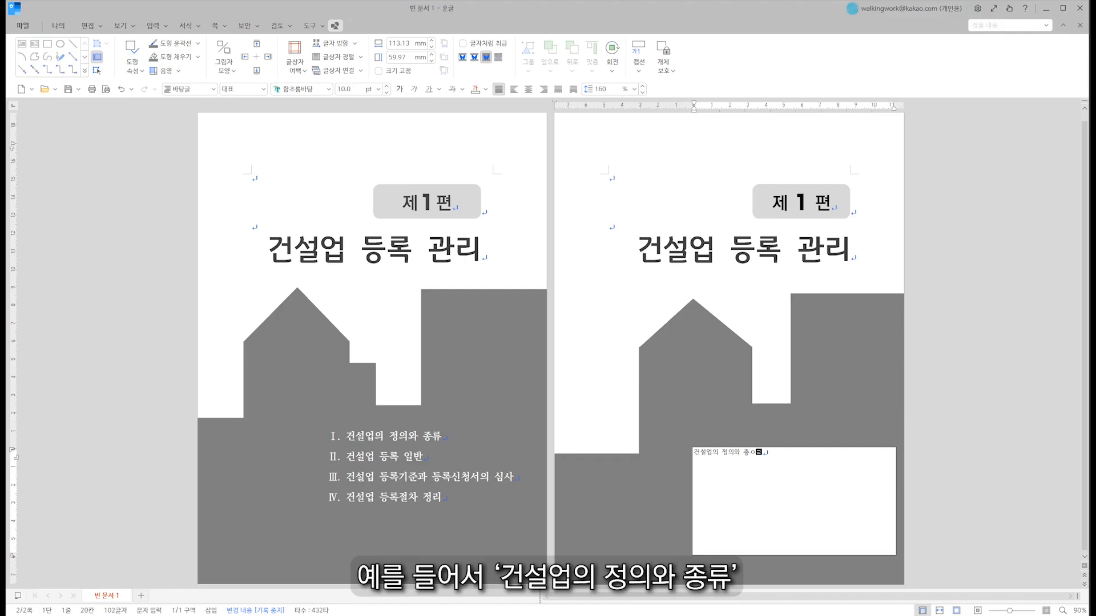
key(BackSpace)
key(BackSpace)
text(류)
Set the text box's text to 15 pt in the KoPubWorld바탕체 Bold font.
key(ctrl+a)
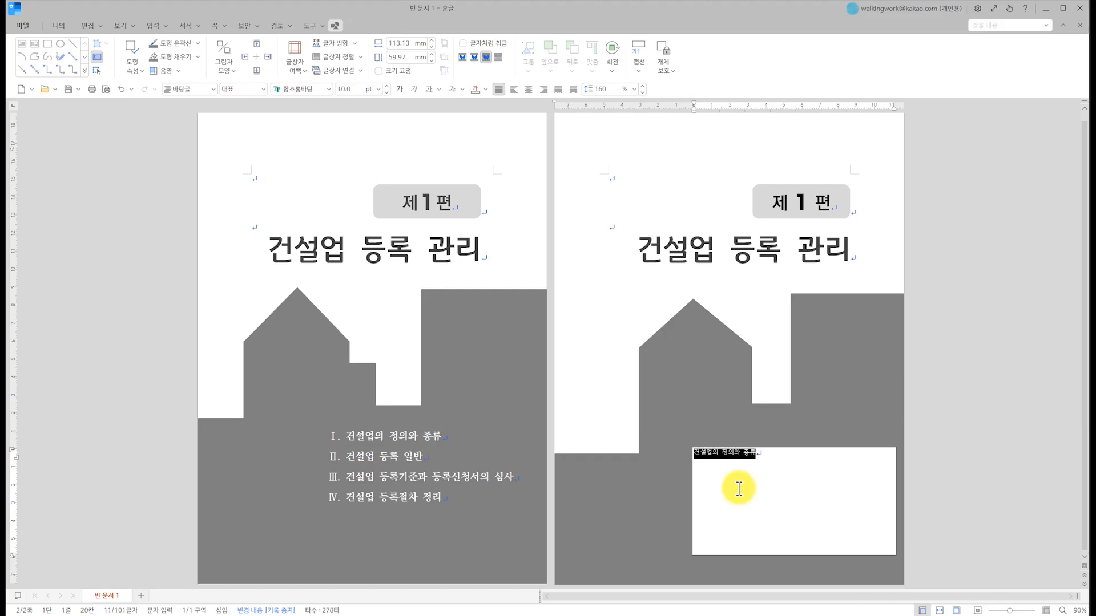
click(378, 91)
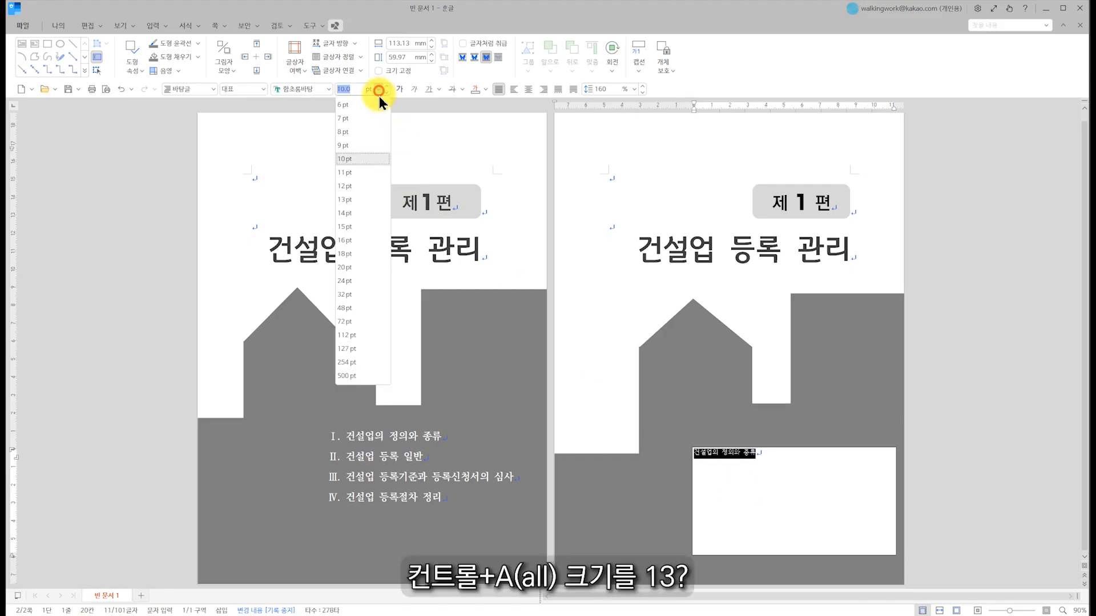
click(357, 197)
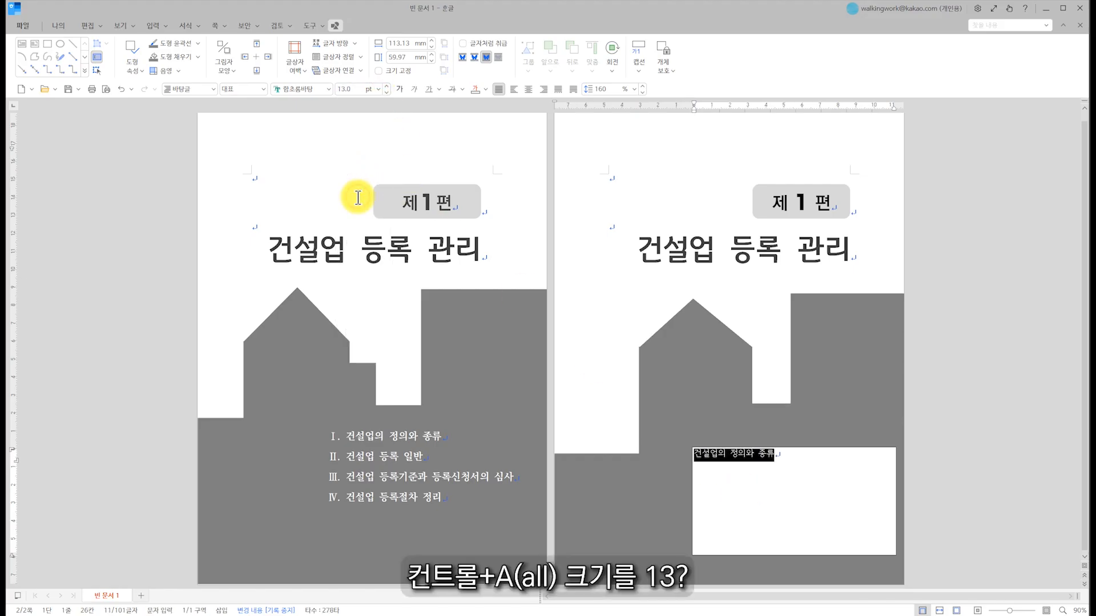
click(378, 90)
click(351, 227)
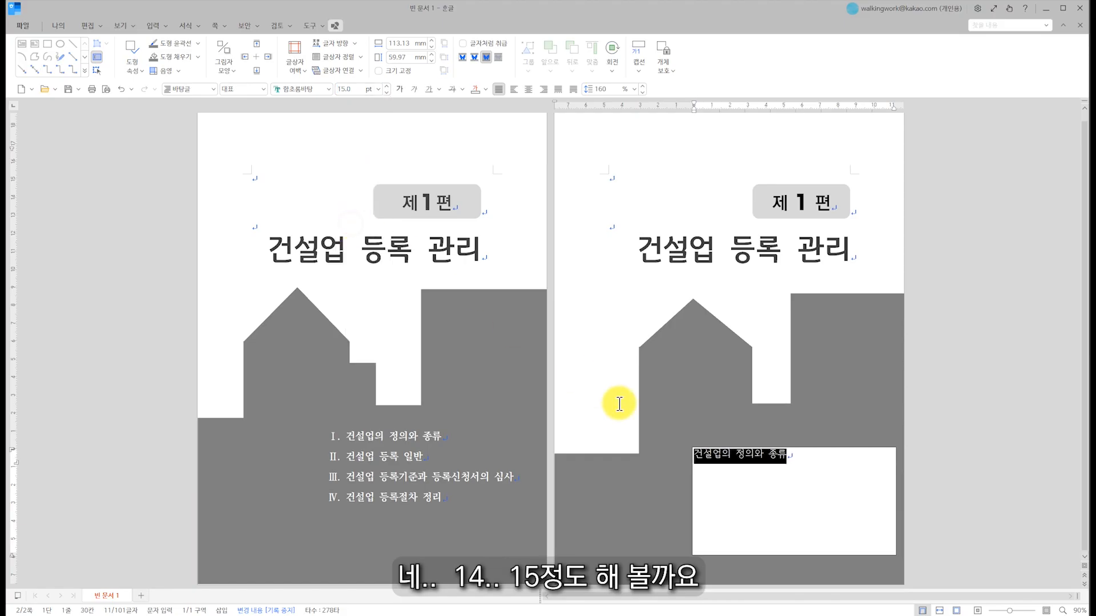
click(327, 89)
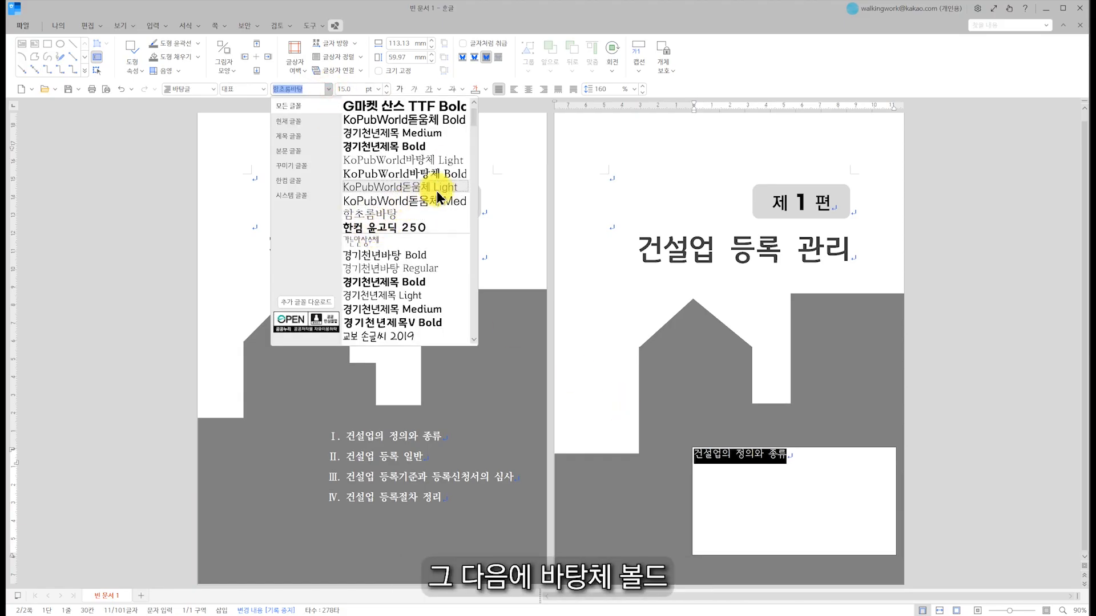
click(448, 175)
Insert the Roman numeral Ⅰ from the user character table's Greek set before 건설업의, followed by a period and a space.
click(796, 461)
click(693, 453)
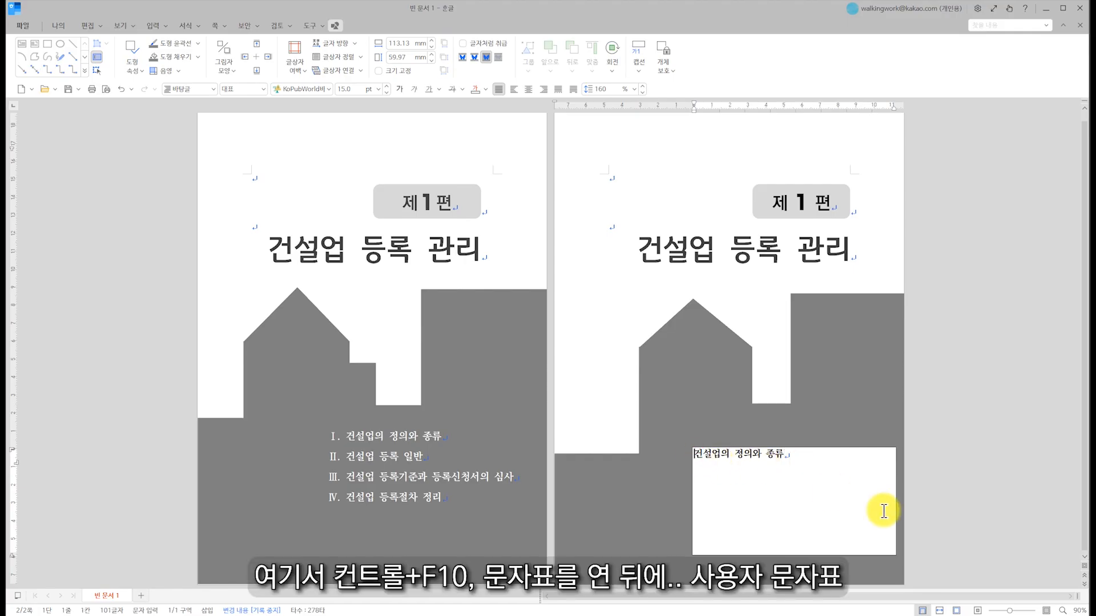
key(ctrl+F10)
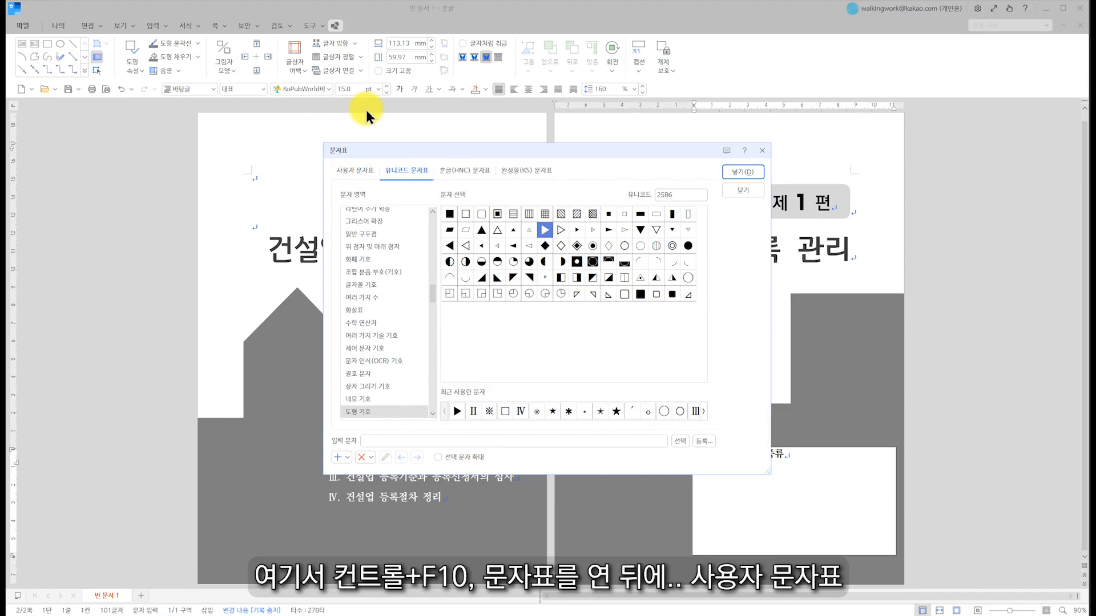
click(355, 170)
click(362, 227)
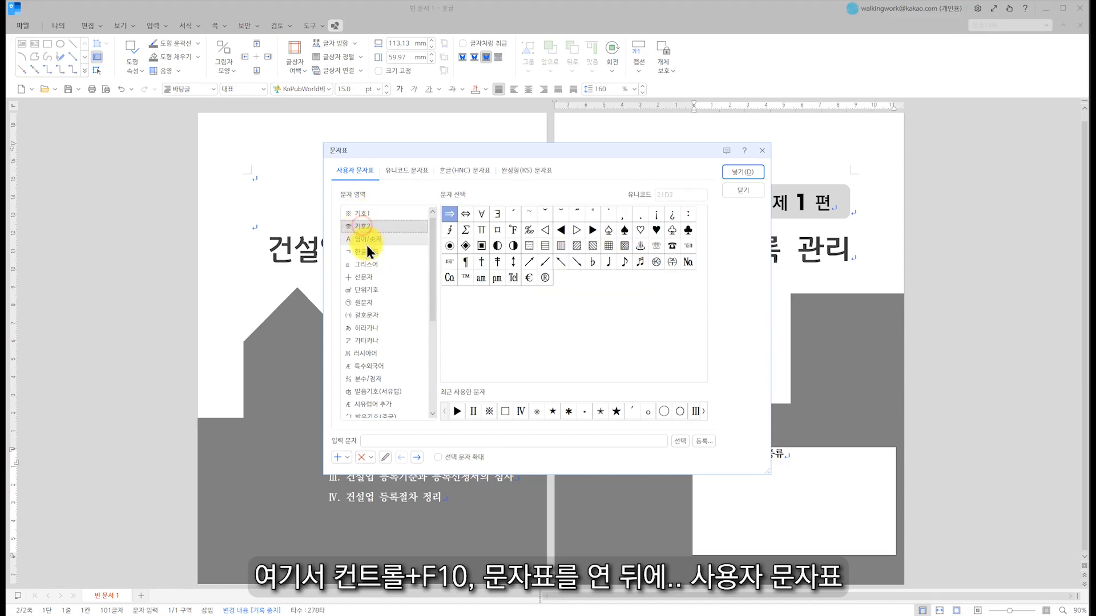
click(363, 264)
click(451, 235)
click(742, 172)
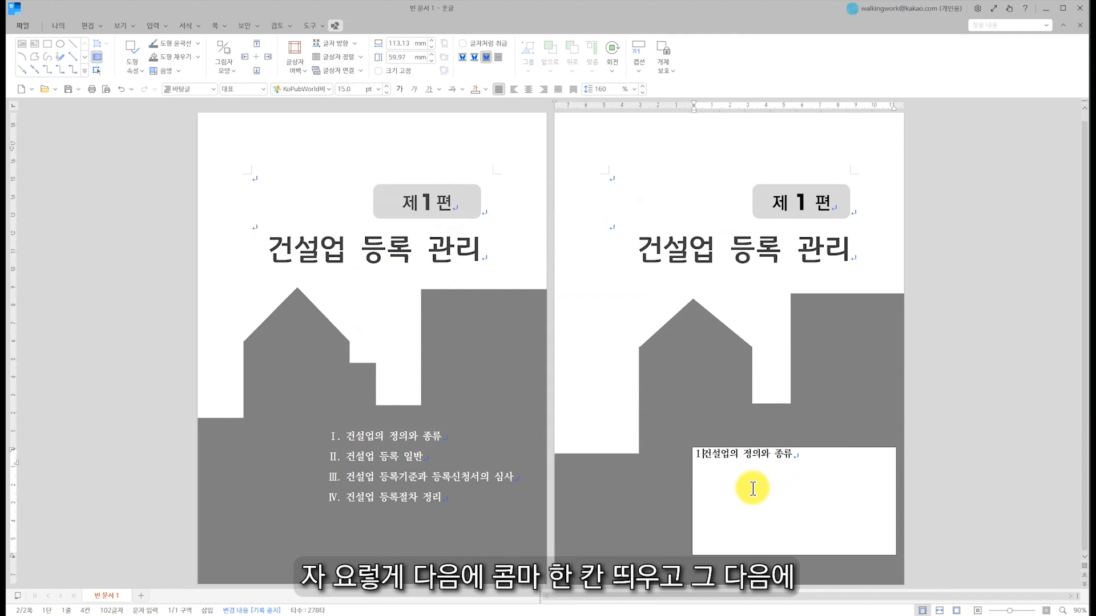
text(.)
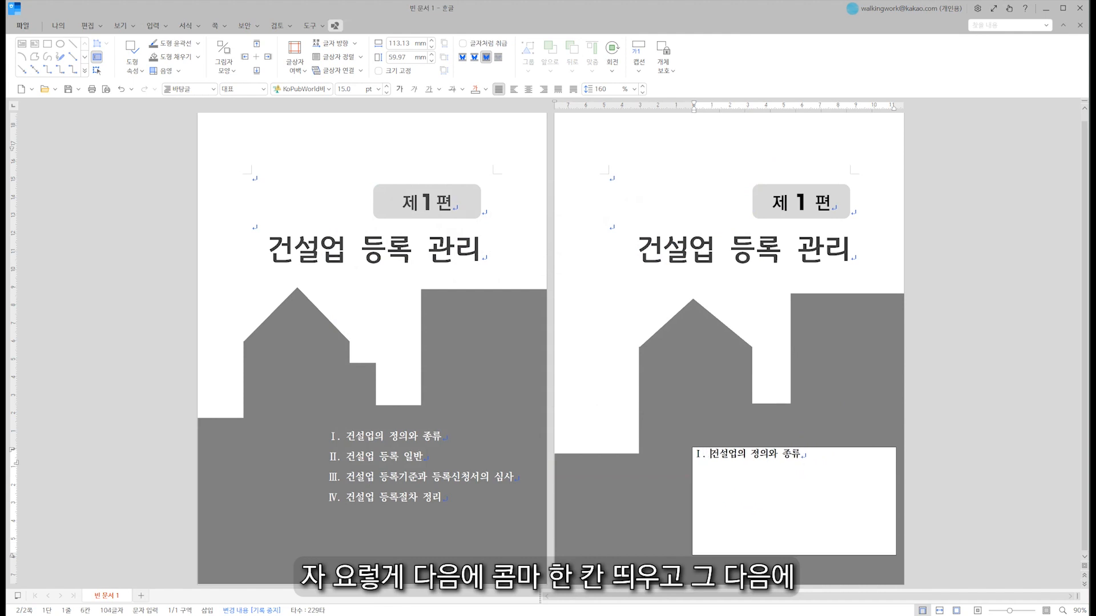
Remove the fill and the outline from the text box on the second page.
click(791, 499)
click(751, 560)
click(760, 526)
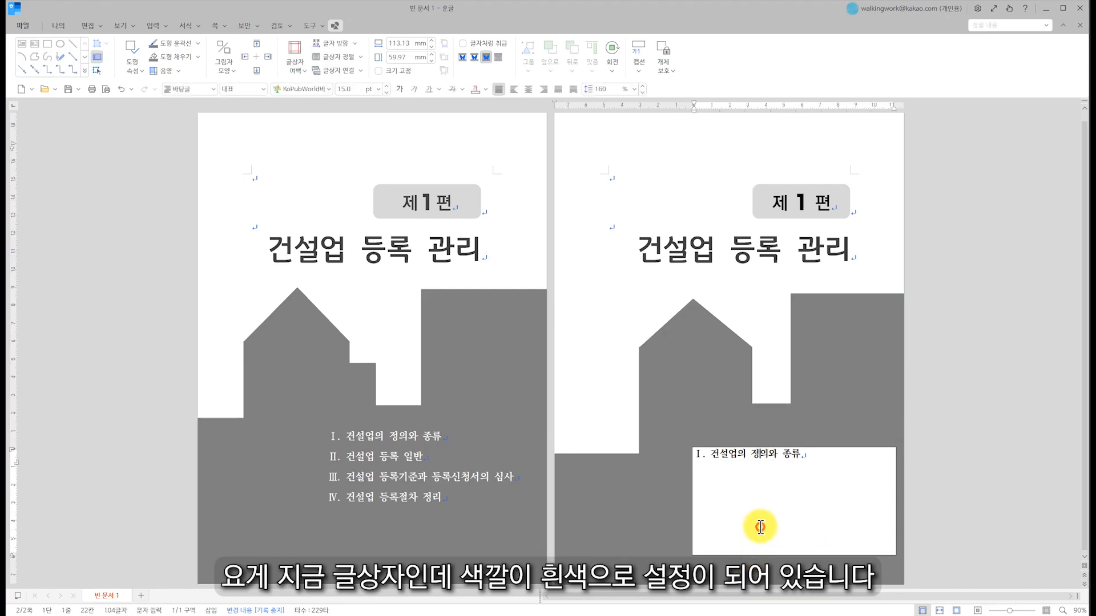
click(694, 490)
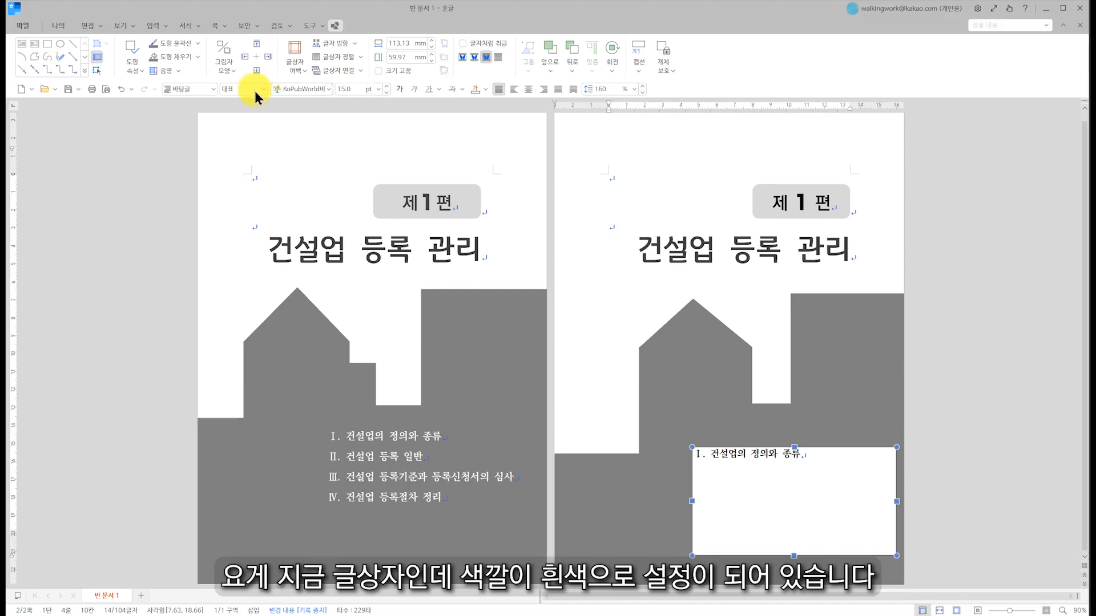
click(199, 57)
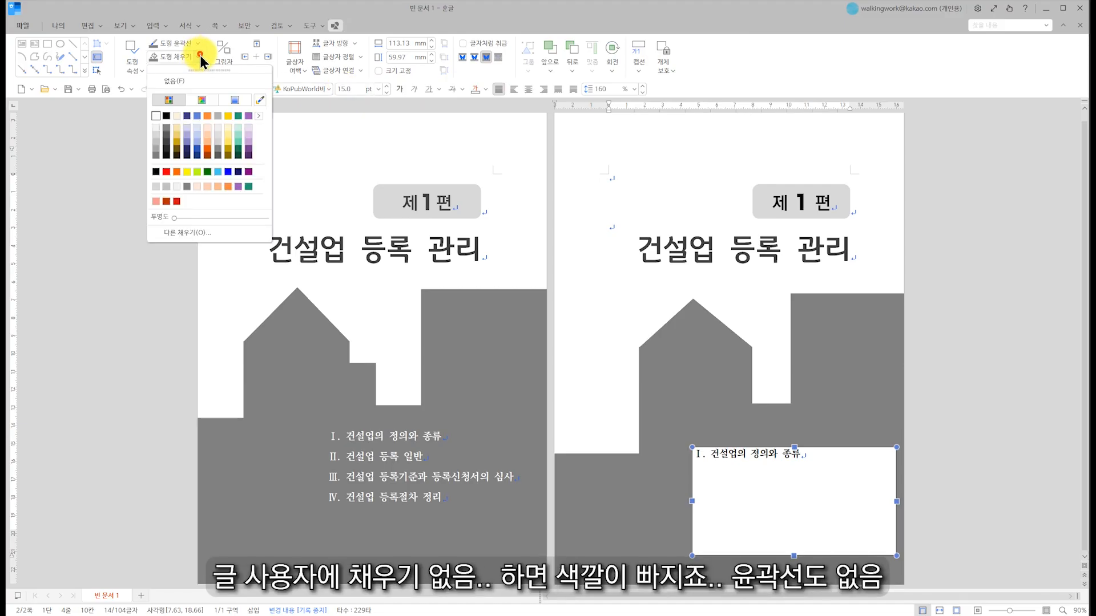
click(174, 81)
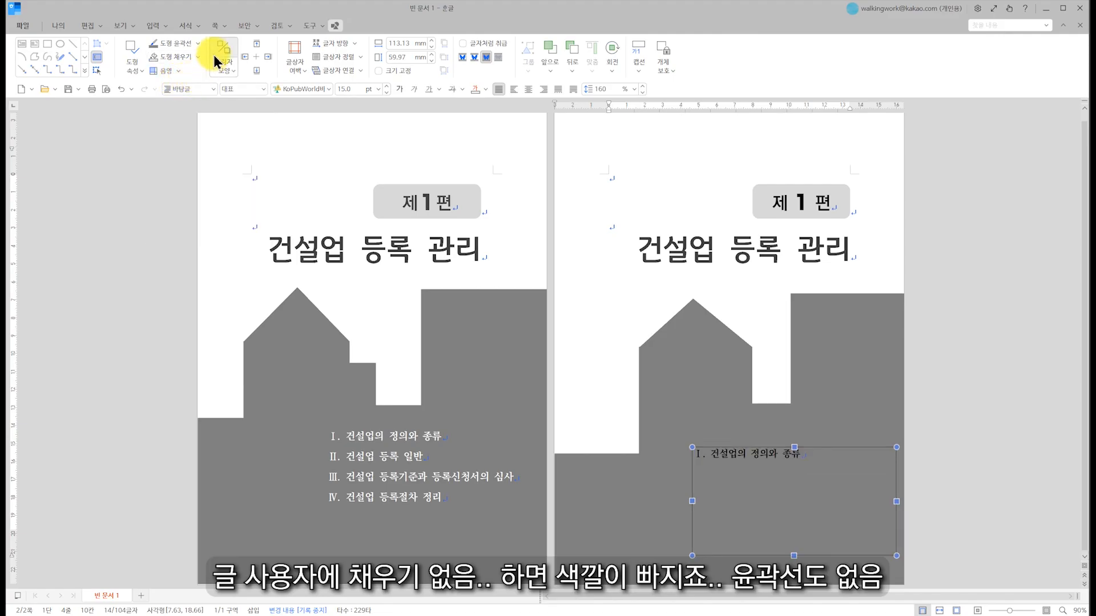
click(199, 44)
click(175, 67)
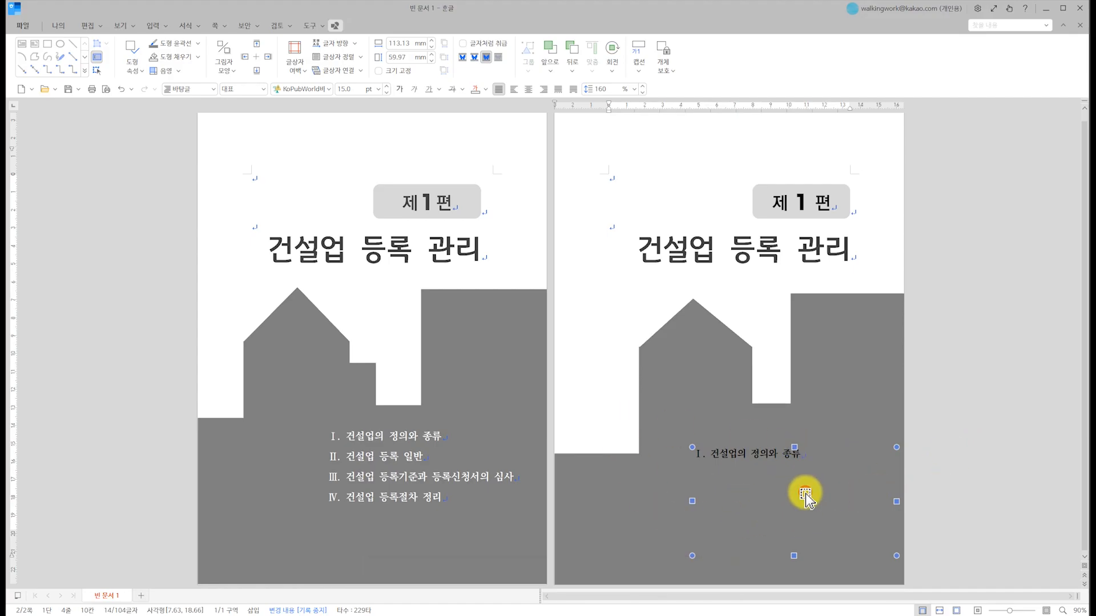
Change the text colour of the line Ⅰ. 건설업의 정의와 종류 on the second page to white.
click(915, 489)
click(744, 464)
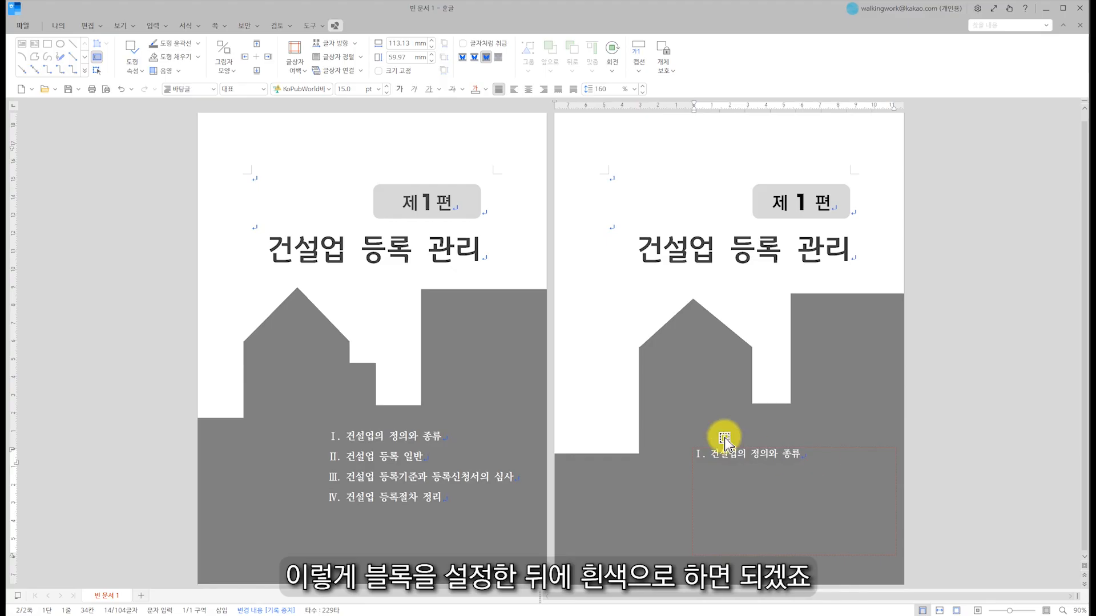
click(488, 90)
click(478, 133)
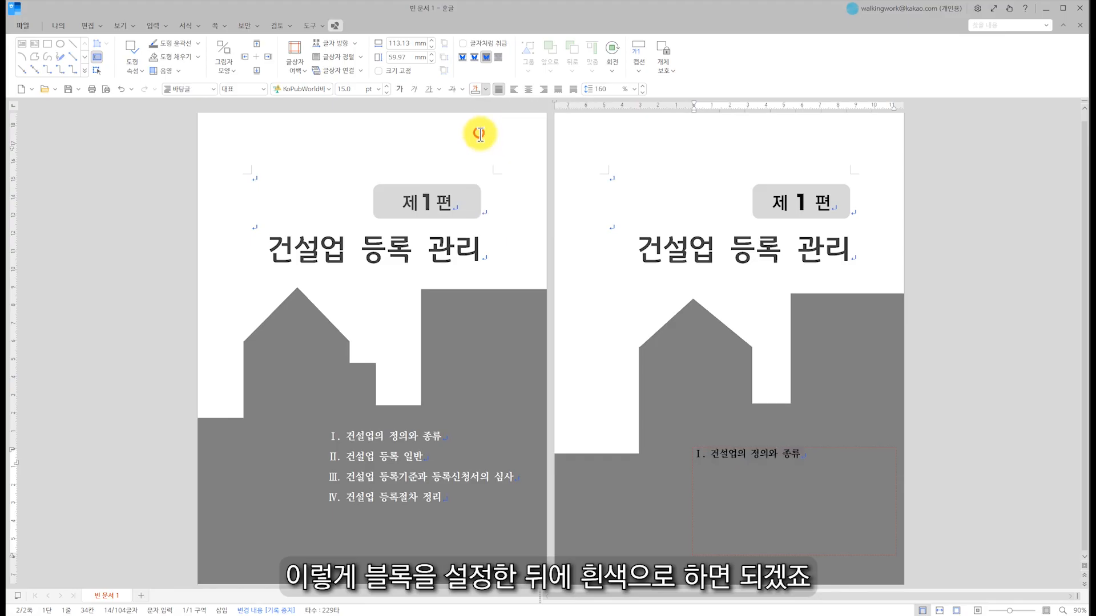
click(762, 520)
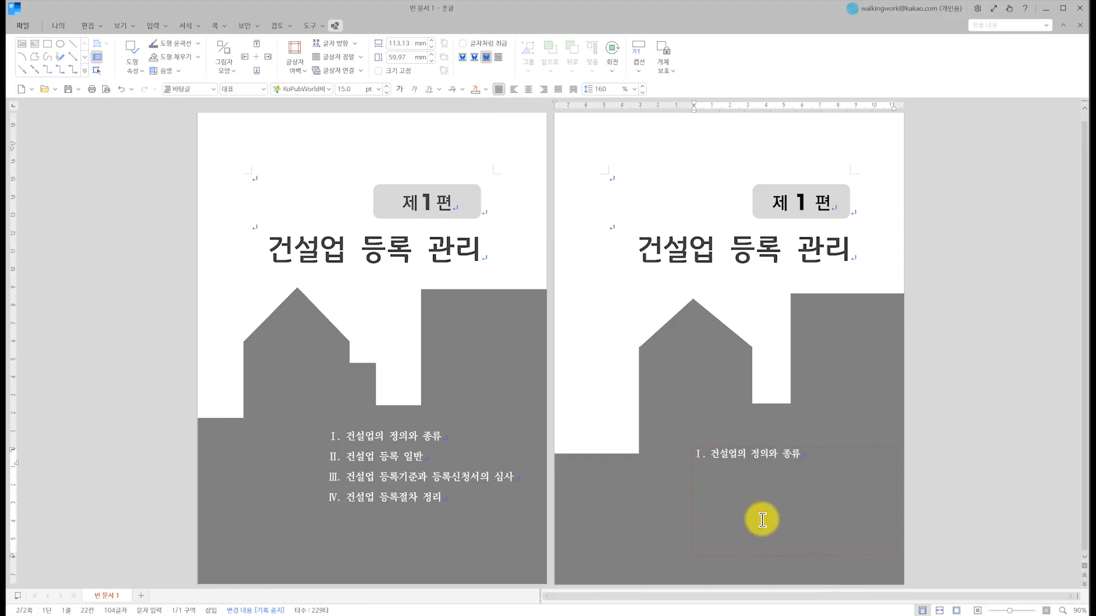
Increase the font size of the second page's Ⅰ. 건설업의 정의와 종류 line to 17 pt.
triple_click(750, 455)
click(386, 85)
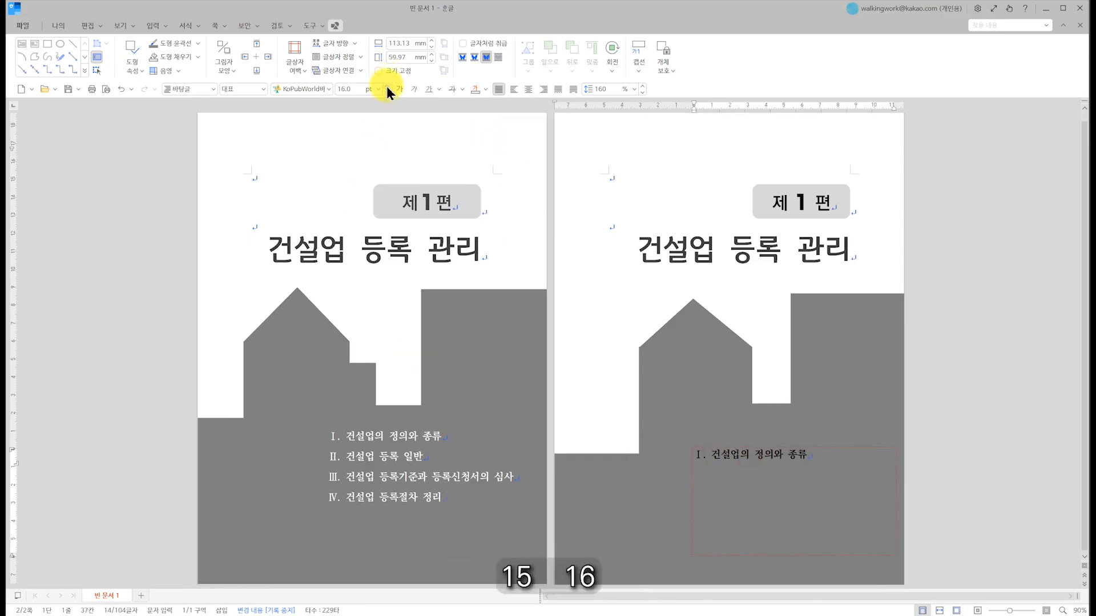
click(386, 86)
Change the font of the second page's Ⅰ. 건설업의 정의와 종류 line to KoPubWorld돋움체 Bold.
click(722, 474)
click(696, 461)
drag(697, 461, 816, 455)
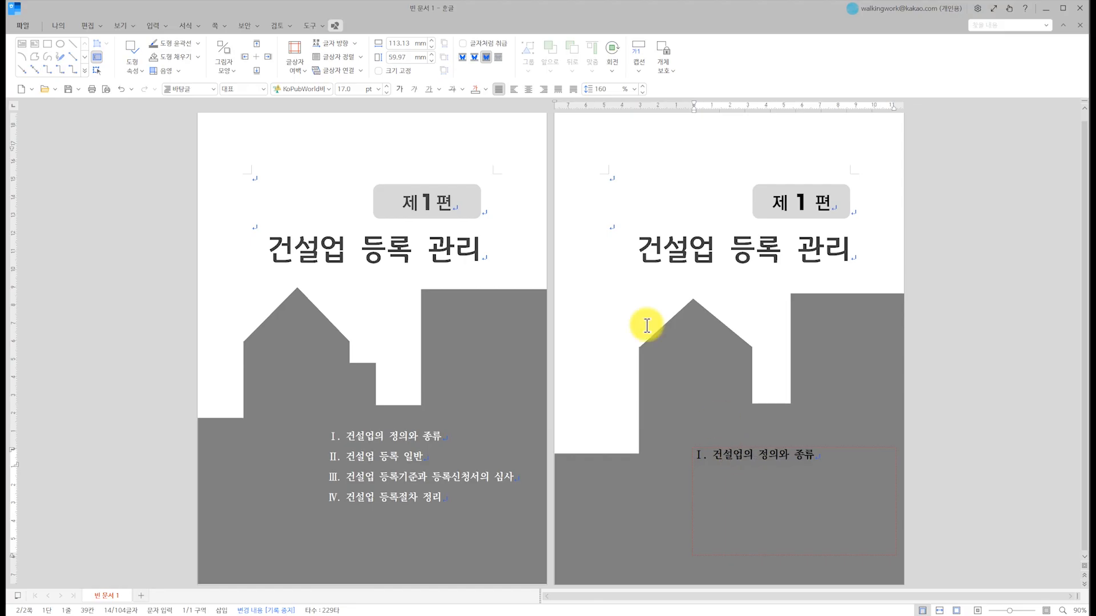
click(328, 89)
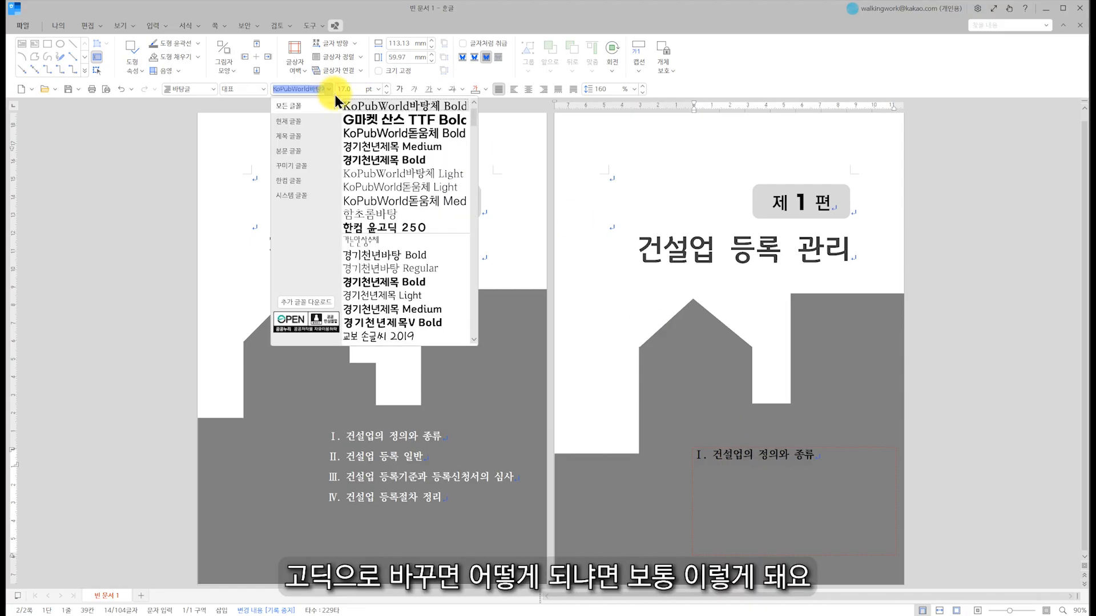
click(383, 130)
click(786, 460)
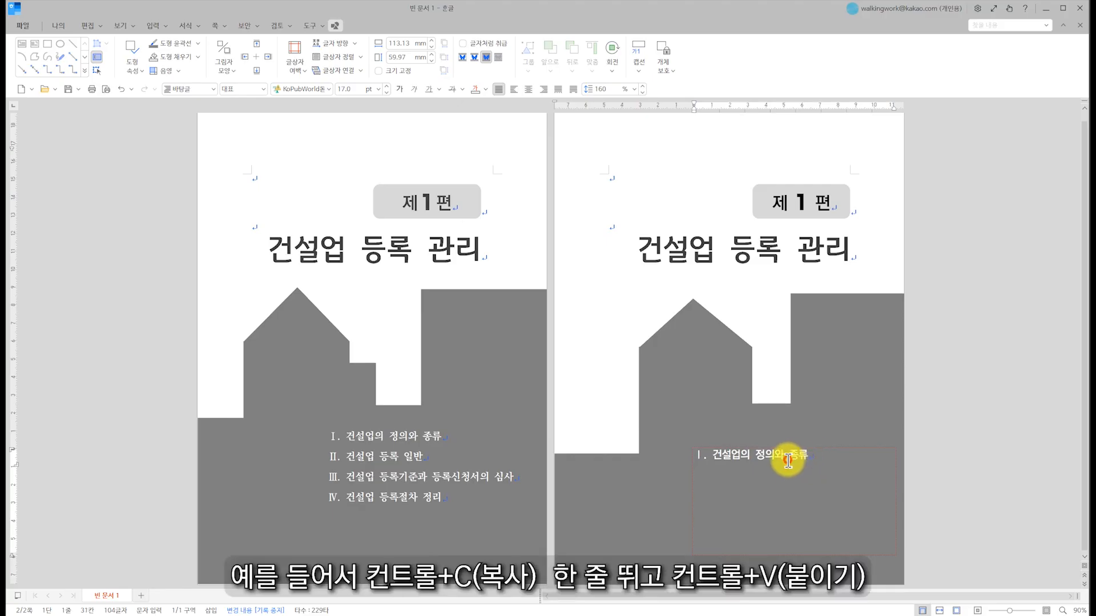
Duplicate the Ⅰ. 건설업의 정의와 종류 line onto a new line below it in the text box.
triple_click(788, 457)
key(ctrl+c)
click(819, 457)
key(Return)
key(ctrl+v)
Replace the numeral of the second contents line in the second page's text box with Ⅱ from the character map.
click(699, 475)
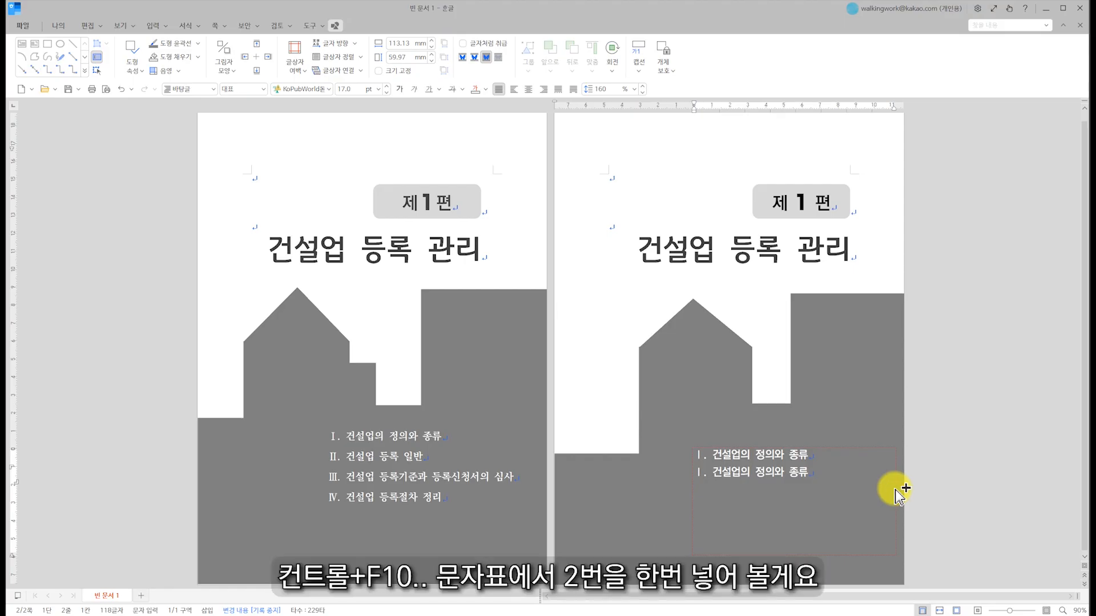
key(ctrl+F10)
click(465, 229)
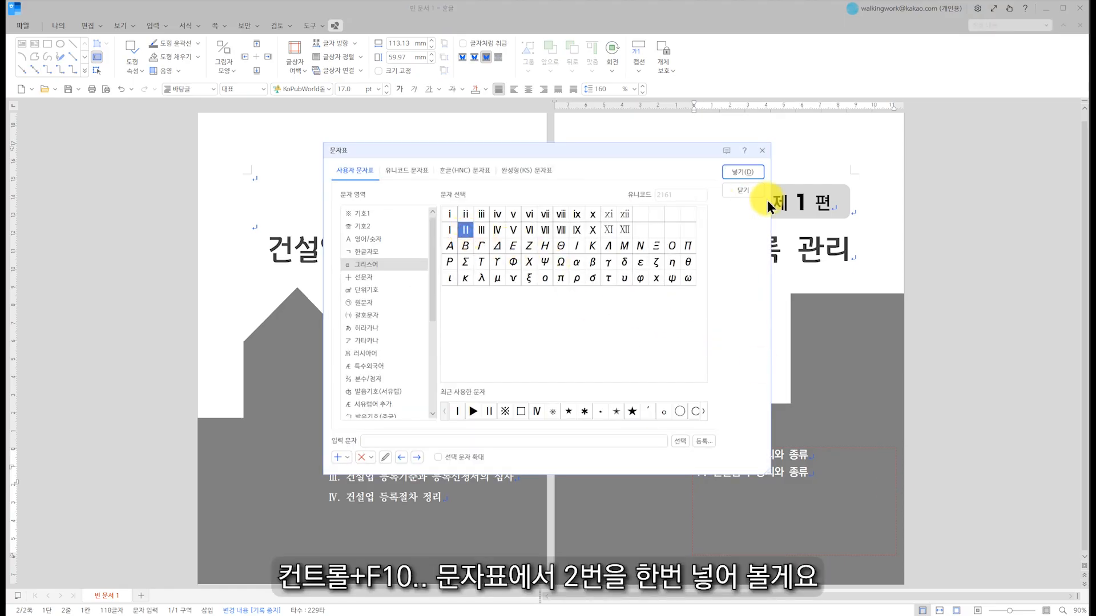
click(742, 172)
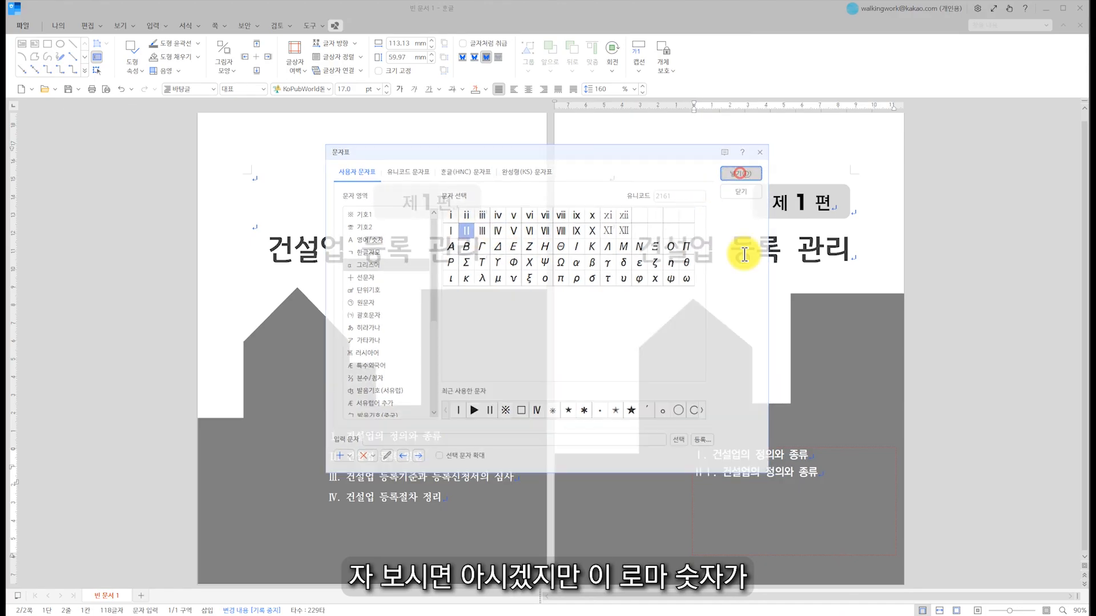
click(707, 473)
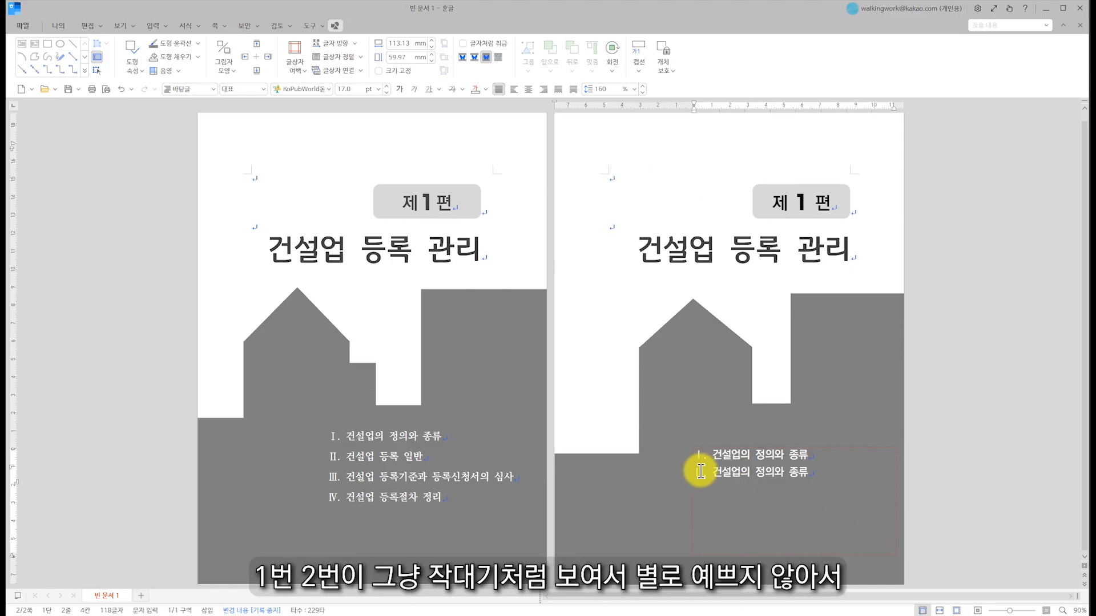
Change the font of both contents lines in the second page's text box to KoPubWorld바탕체 Bold.
click(811, 474)
drag(806, 473, 687, 455)
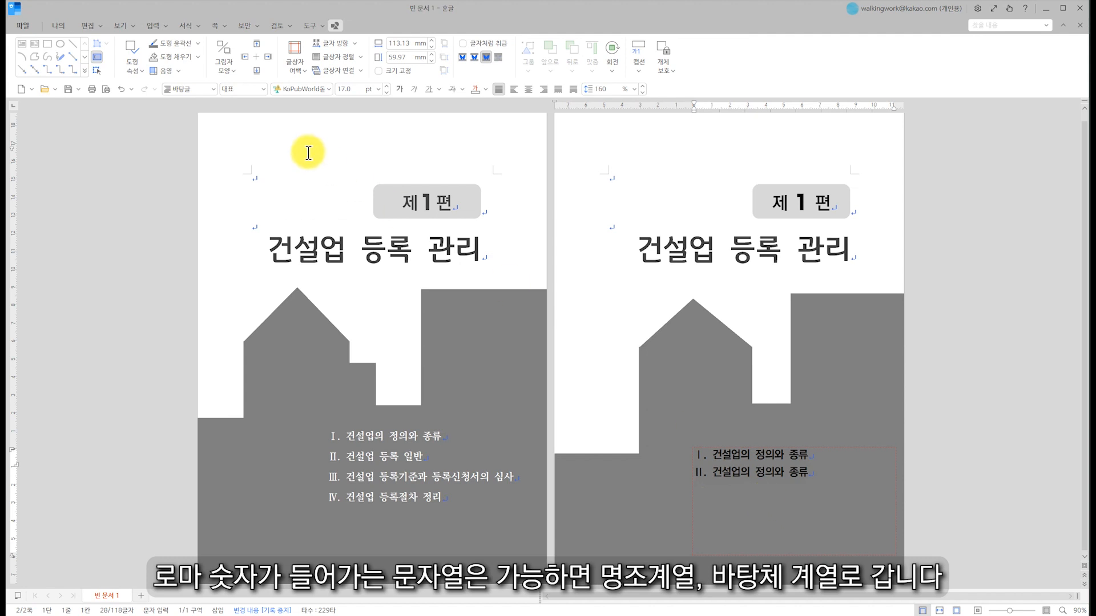
click(330, 91)
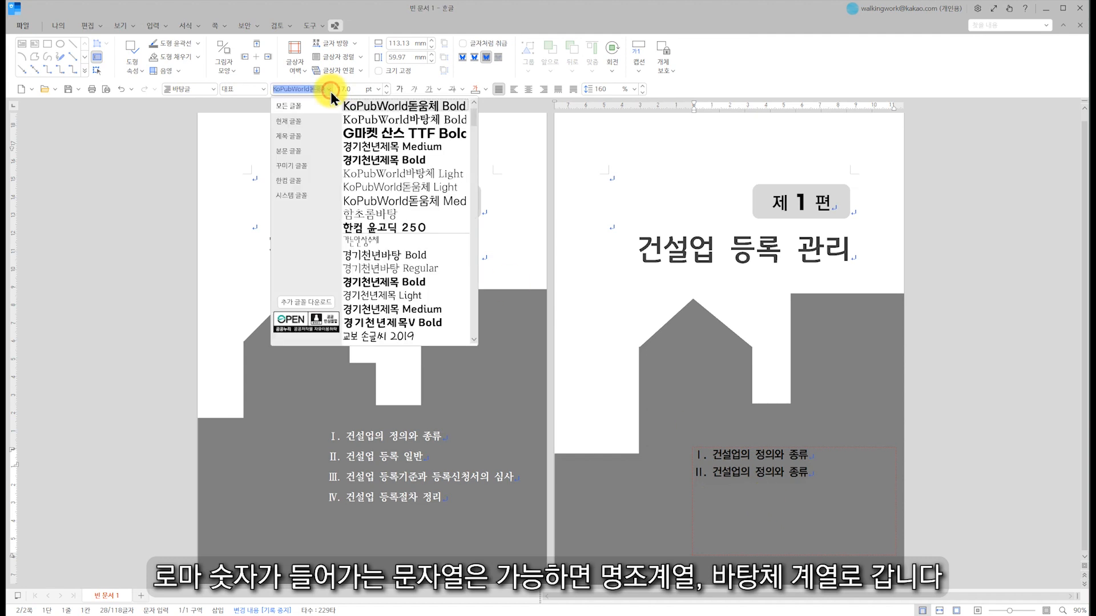
click(394, 118)
click(421, 475)
drag(355, 456, 400, 457)
Duplicate the Ⅱ. 건설업의 정의와 종류 line twice below itself in the second page's text box.
click(988, 501)
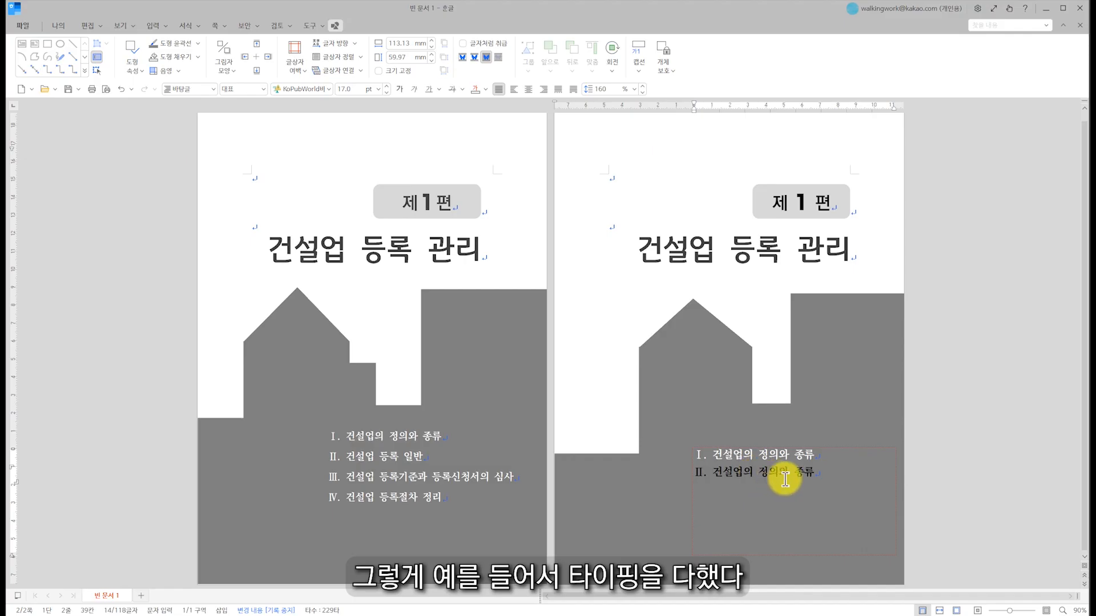
text(건설업의 정의와 종류)
text(건설업의 정의와 종류)
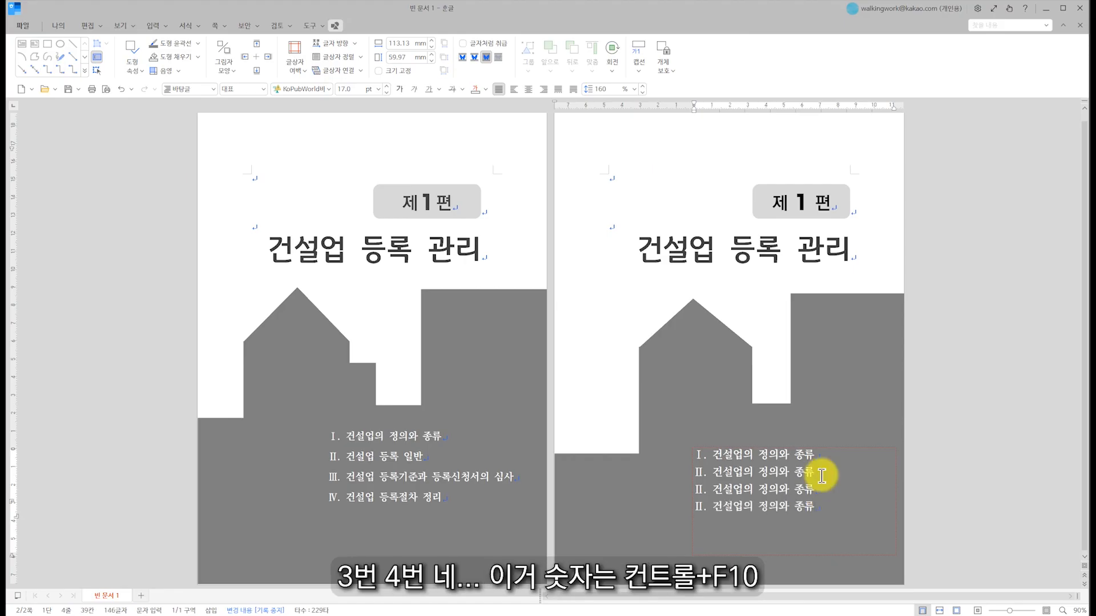
Replace the numeral of the third contents line on the second page with Ⅲ from the character map.
click(697, 490)
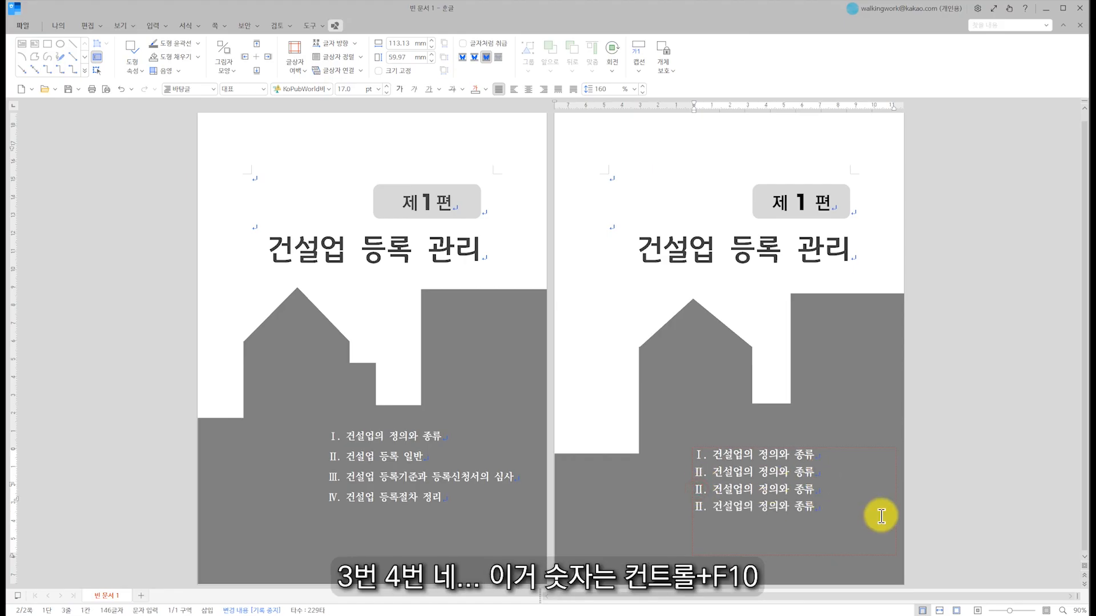
key(ctrl+F10)
click(481, 229)
click(736, 171)
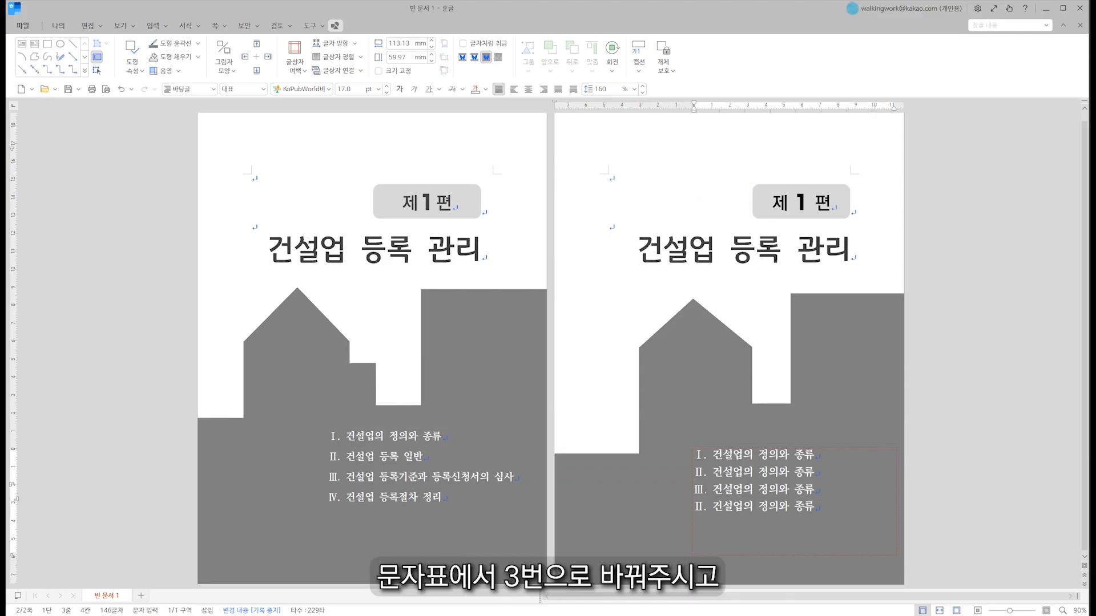
Replace the numeral of the fourth contents line on the second page with Ⅳ from the character map.
click(697, 508)
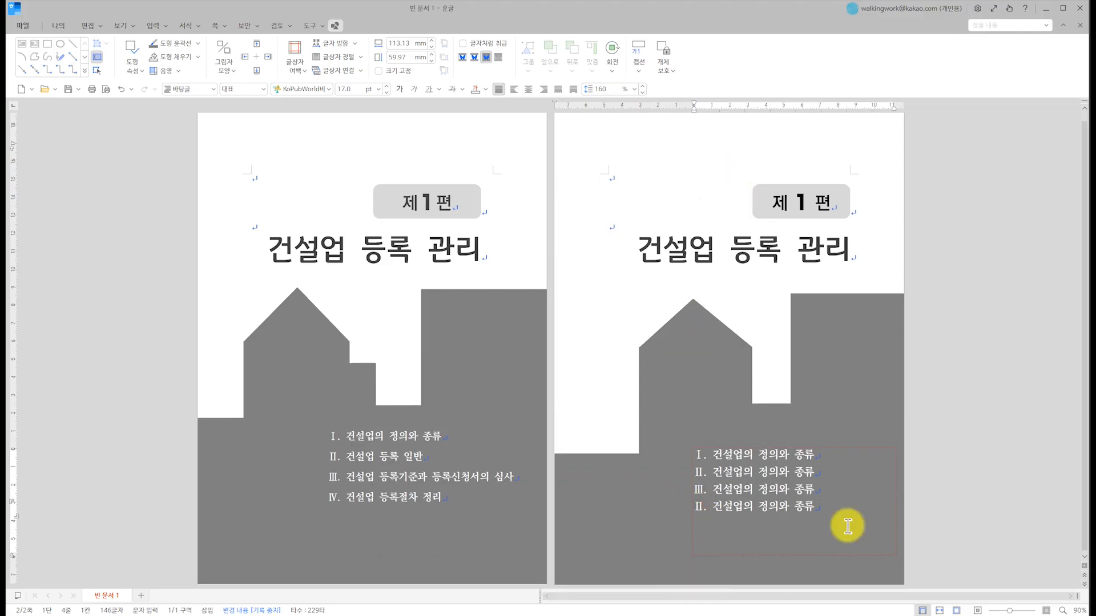
key(ctrl+F10)
click(497, 232)
click(752, 173)
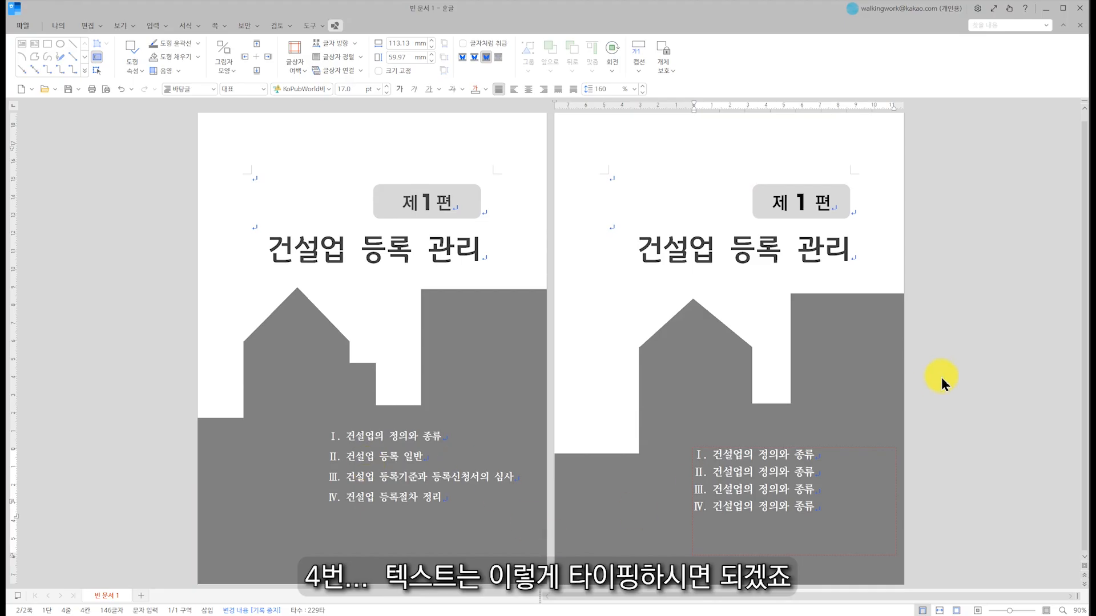
Group the second page's gray skyline shape with the contents text box into one object.
click(828, 337)
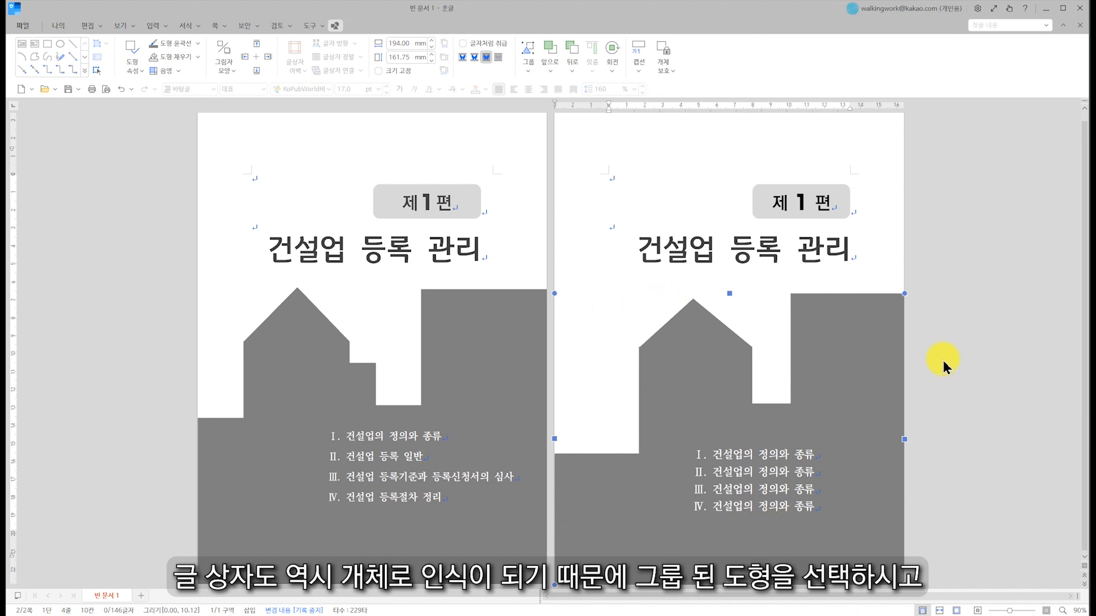
shift+click(782, 477)
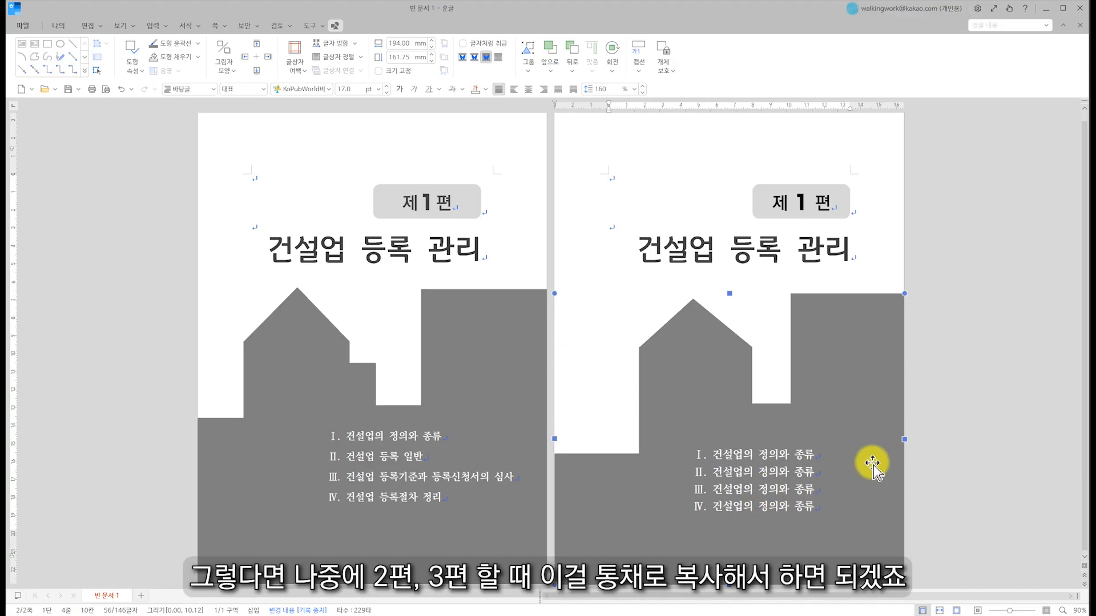
click(873, 216)
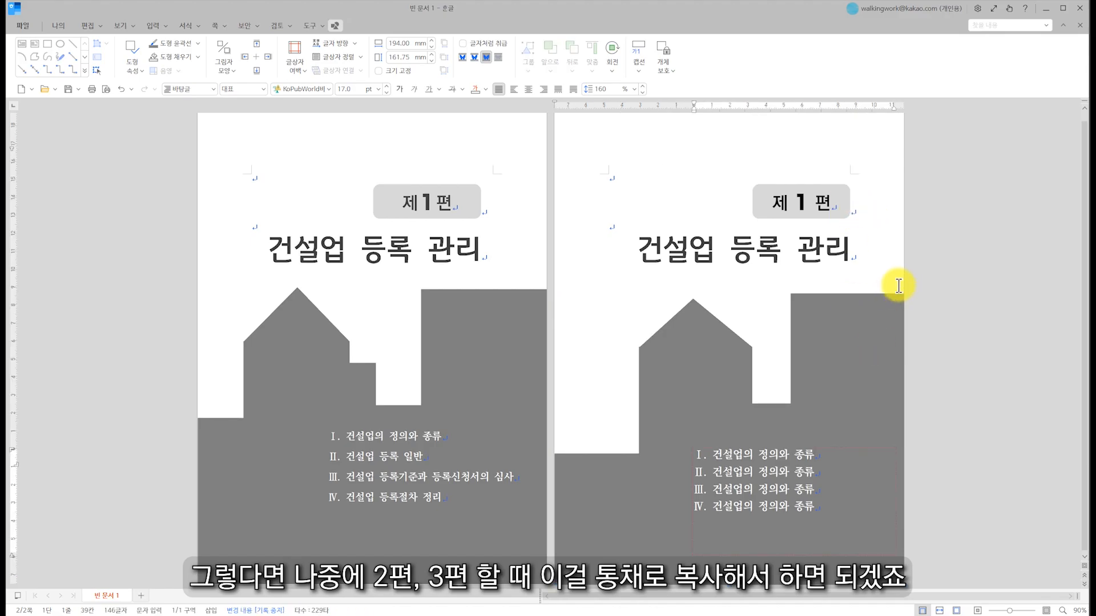
click(850, 314)
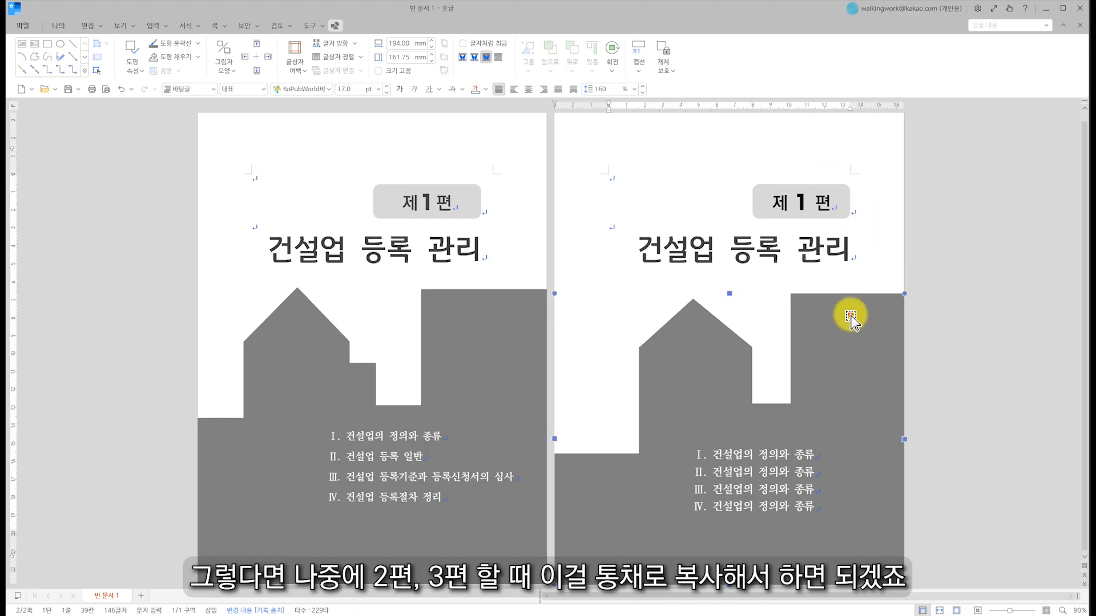
click(753, 497)
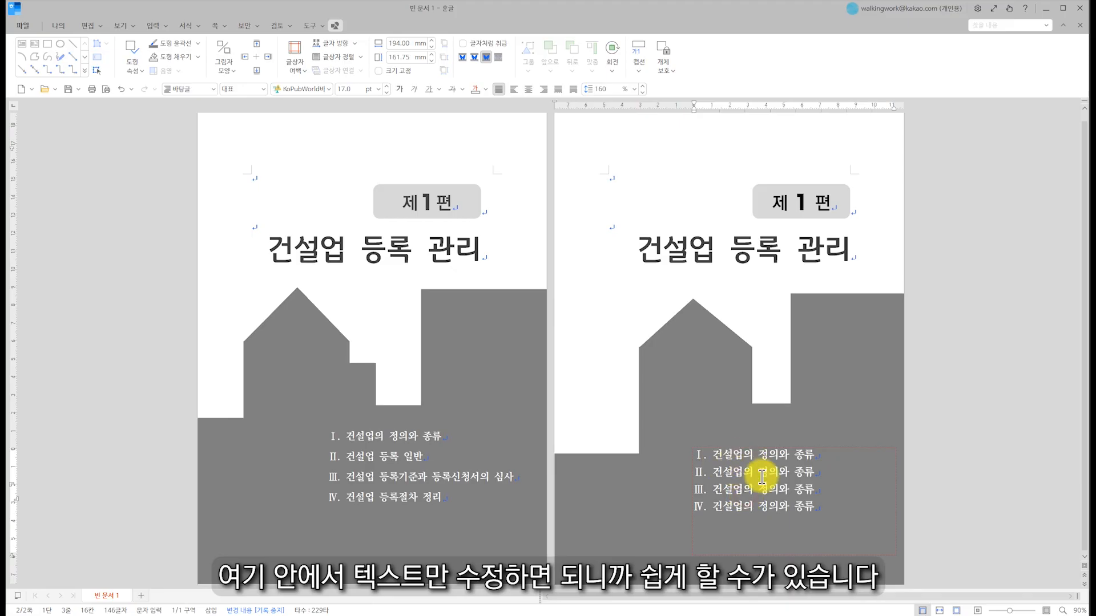
click(713, 255)
click(701, 147)
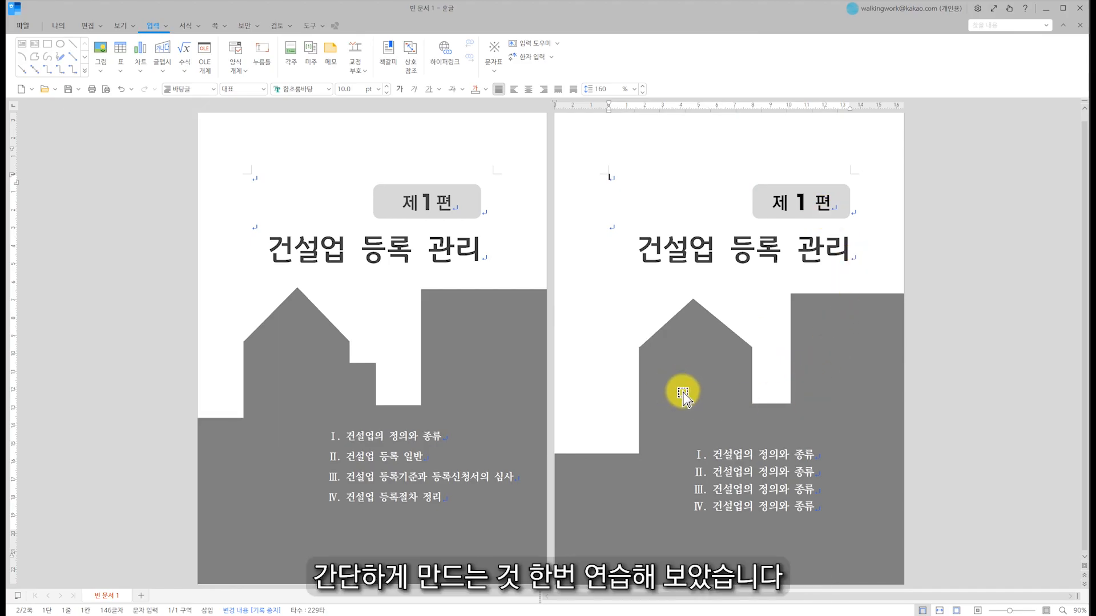
click(687, 207)
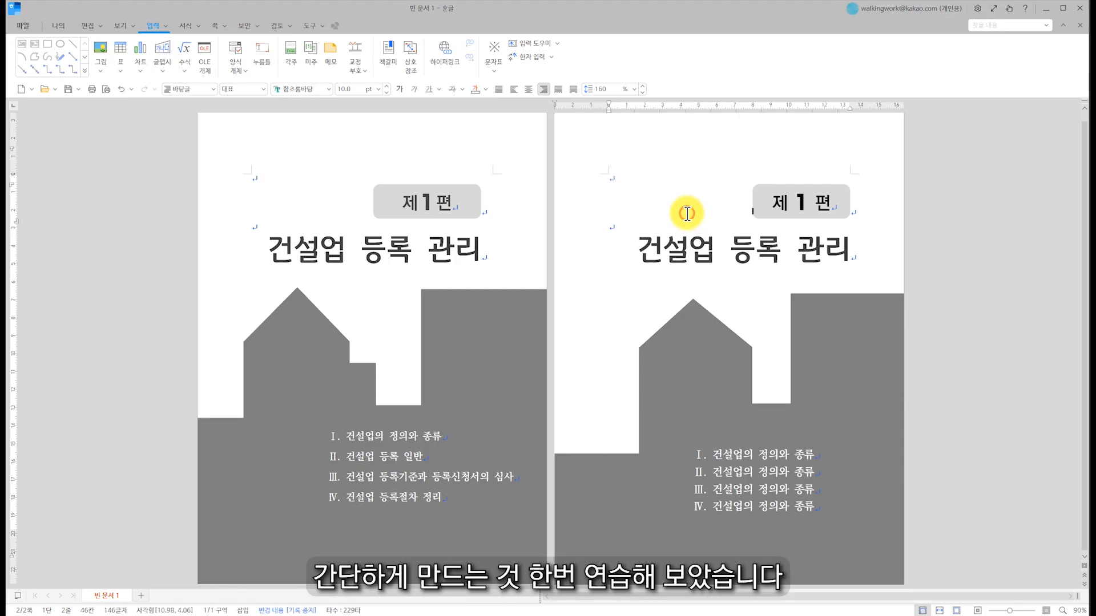
click(851, 366)
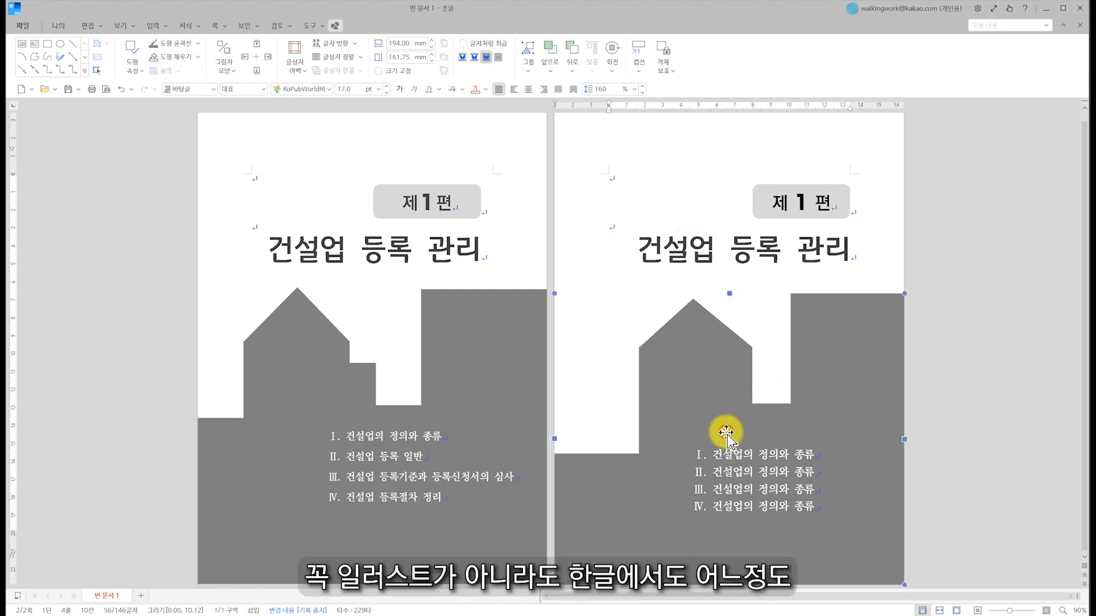
click(622, 210)
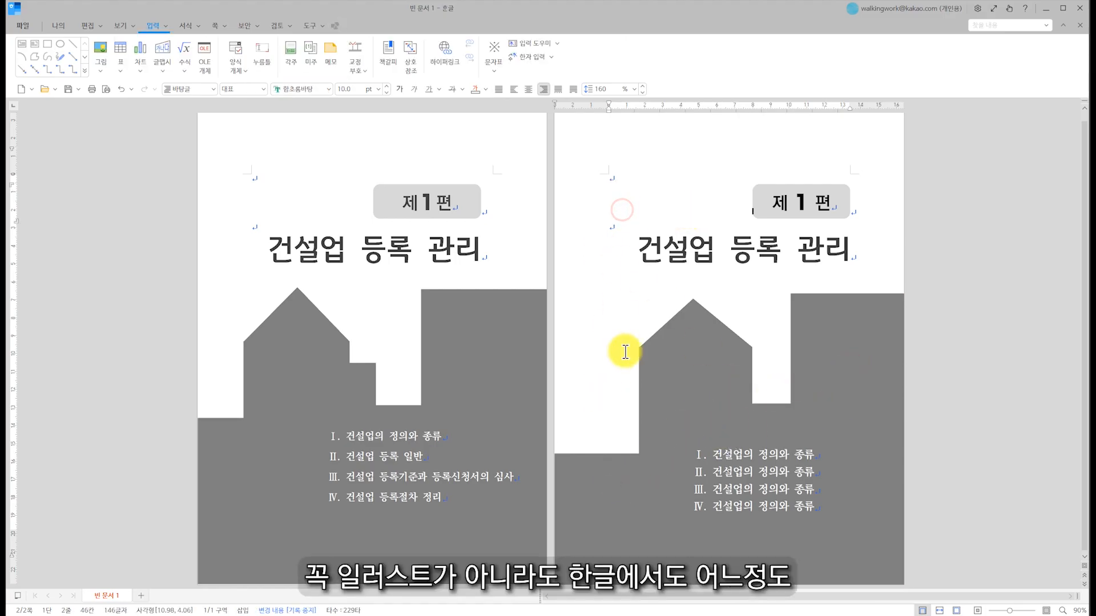